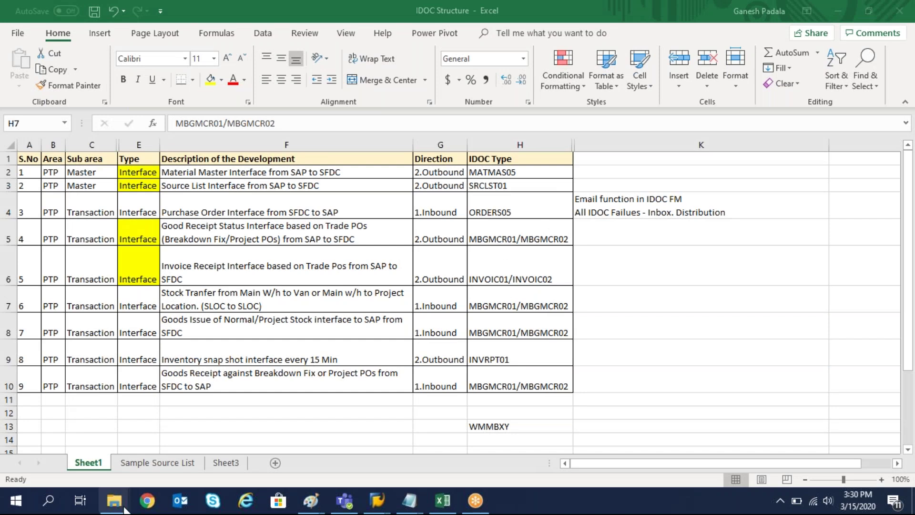
Open the Sample Source List sheet, scroll to the top and highlight SRCLST01 in the title.
click(177, 465)
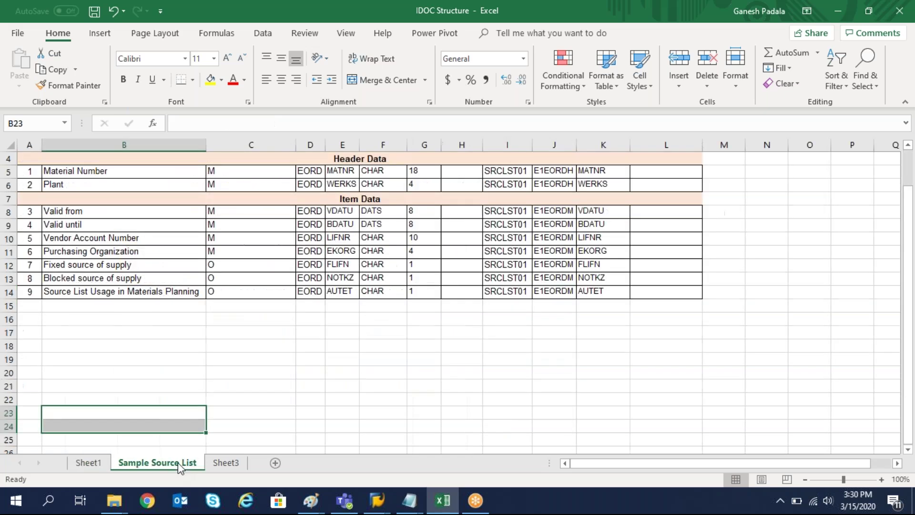
click(345, 374)
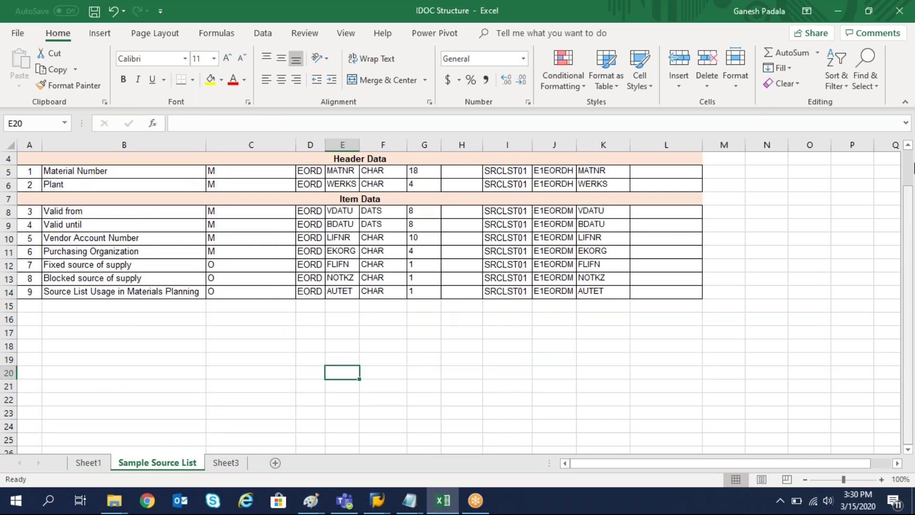
drag(908, 180, 910, 145)
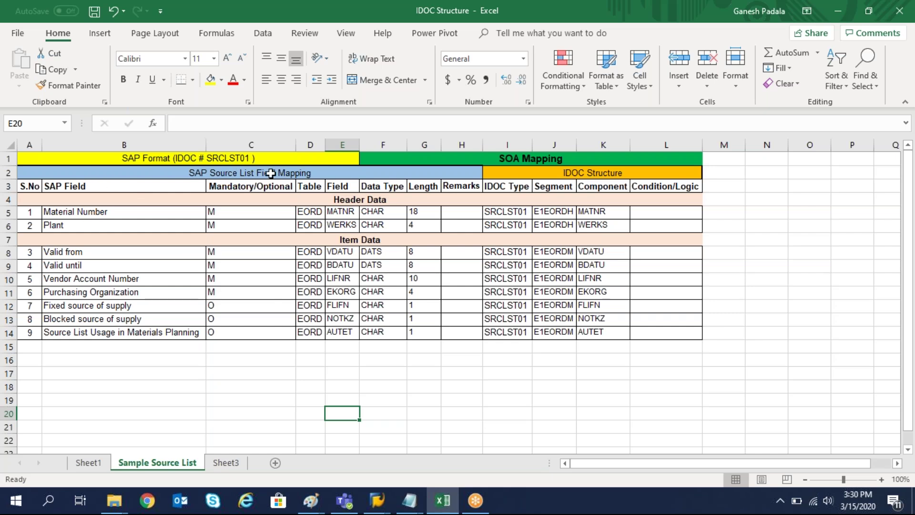
double_click(209, 155)
drag(206, 157, 250, 158)
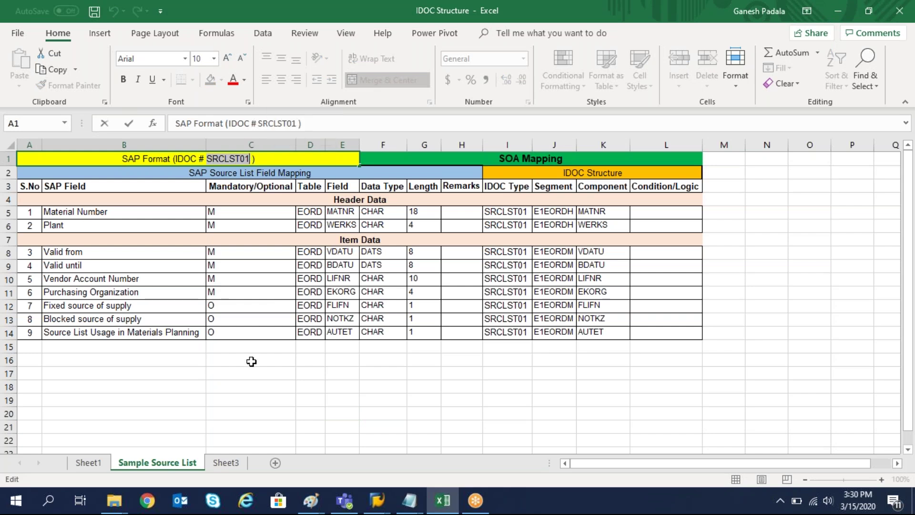
click(241, 387)
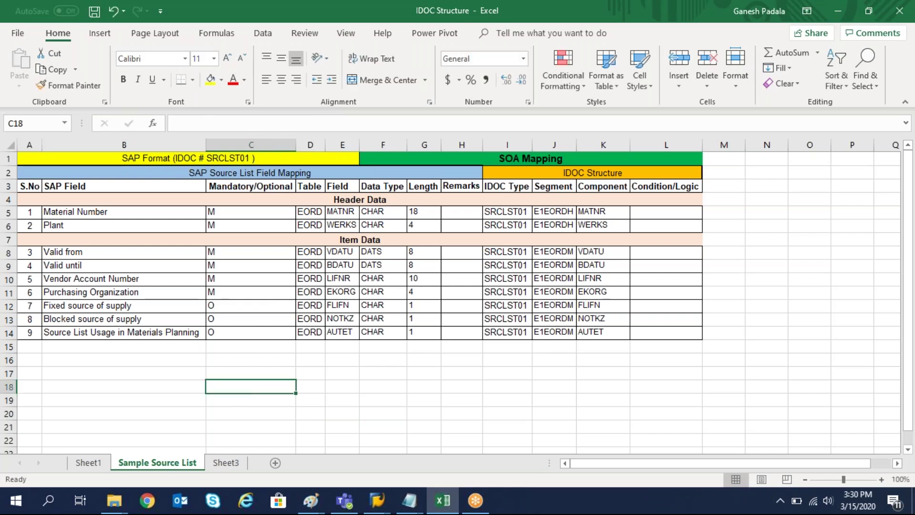
Enter the note 'IDOC Type' with 'WE30' beside it in C18:D18.
text(IDOC Type)
key(Tab)
text(w)
key(BackSpace)
text(WE30)
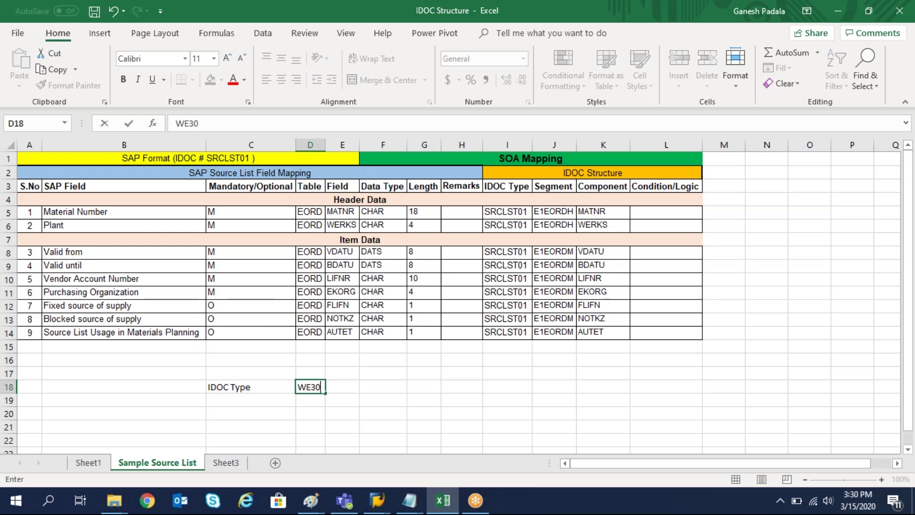
key(Return)
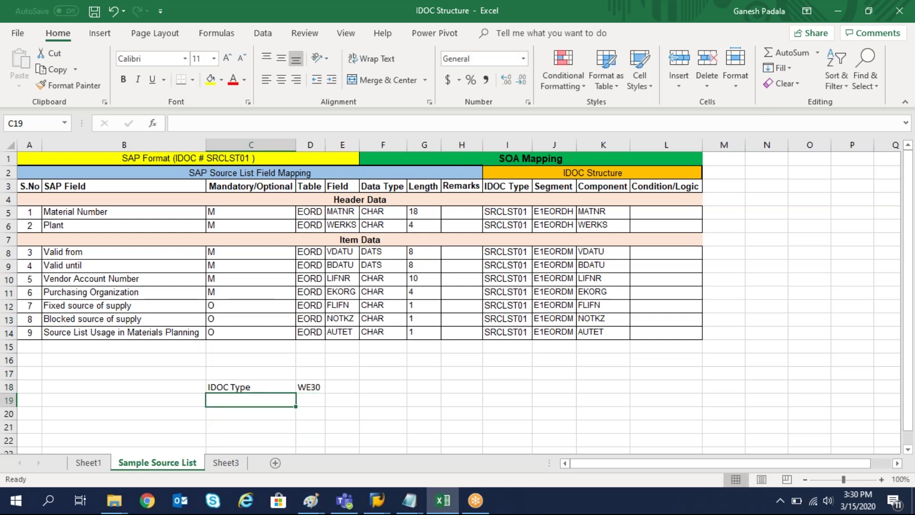
Add the segment note with 'SE11--Data type' beside it in row 19.
text(SEL)
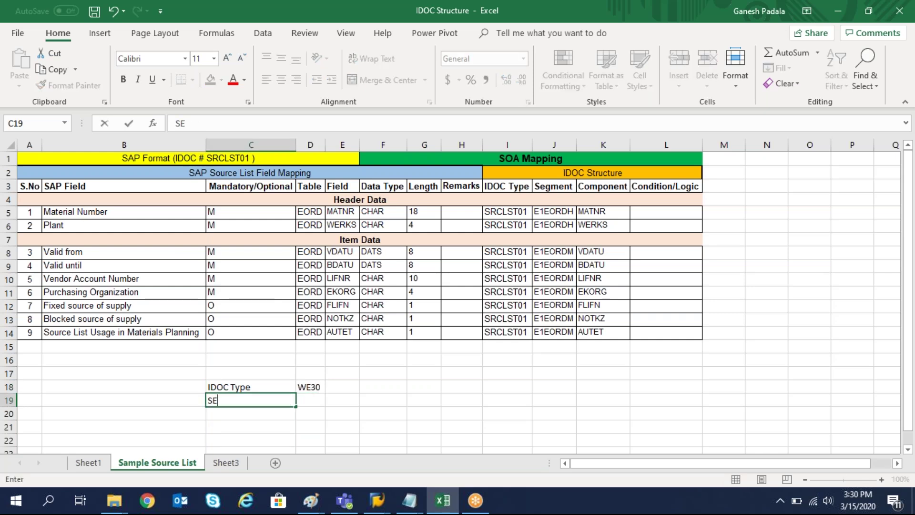
key(BackSpace)
key(BackSpace)
key(BackSpace)
text(To see the stru)
key(BackSpace)
key(BackSpace)
key(BackSpace)
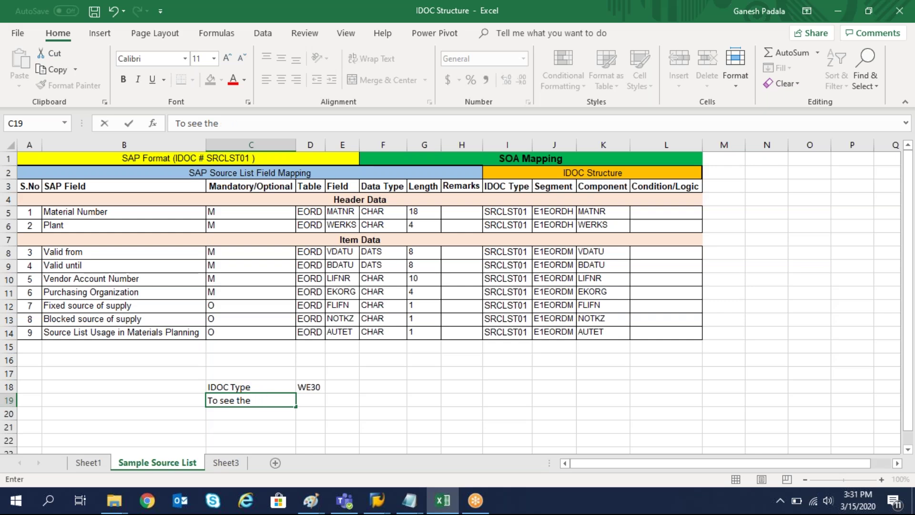
text(egment)
key(Tab)
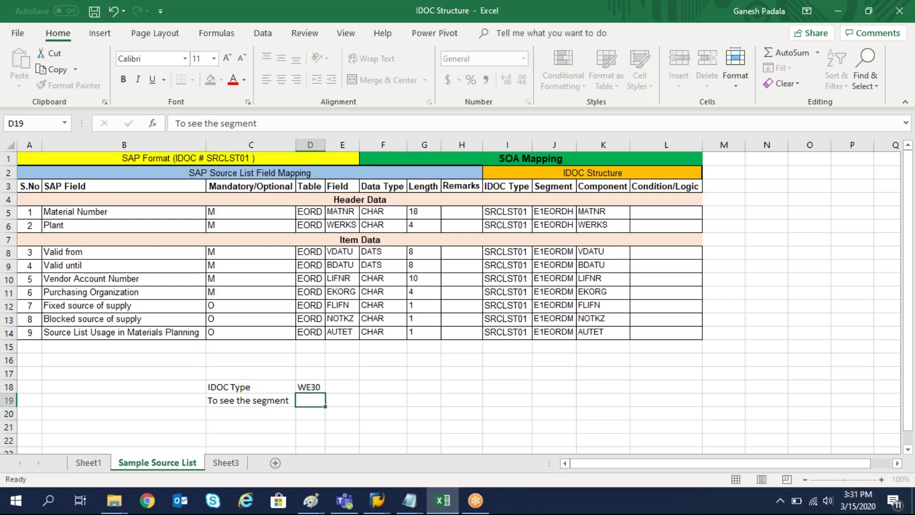
text(SE11)
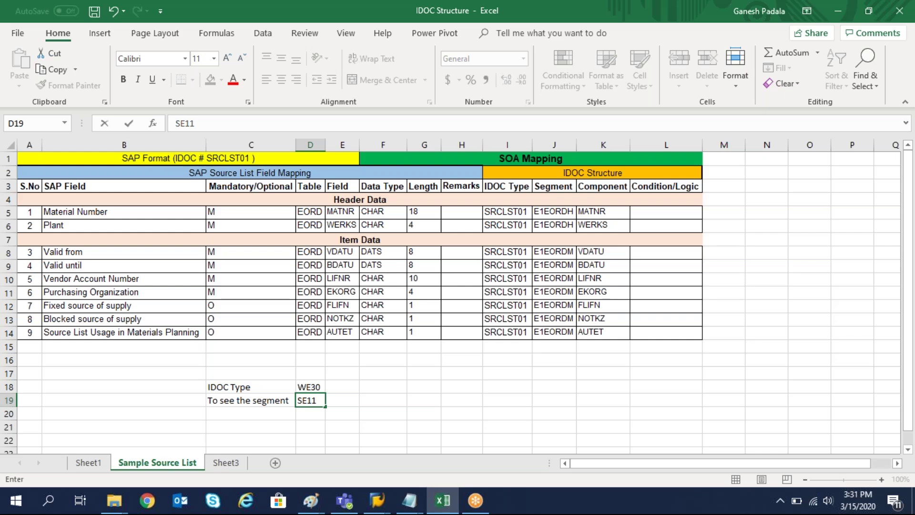
text(--Data type)
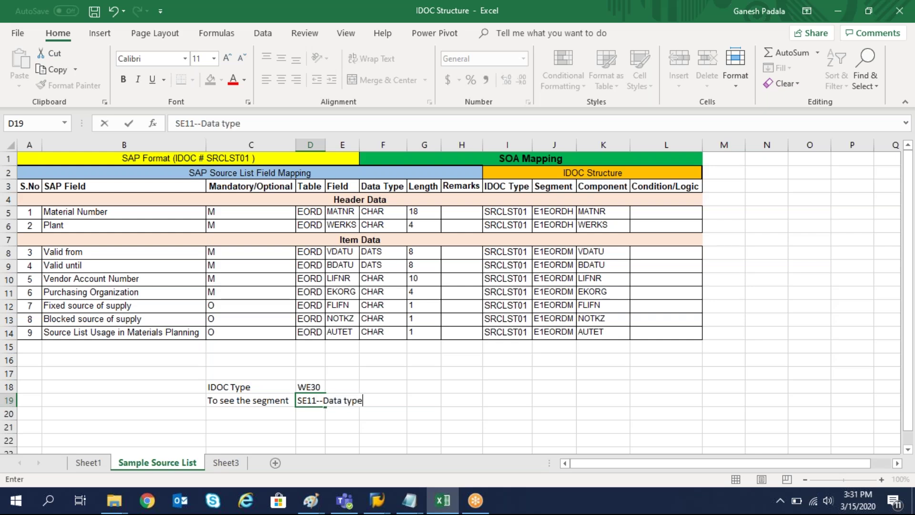
key(Return)
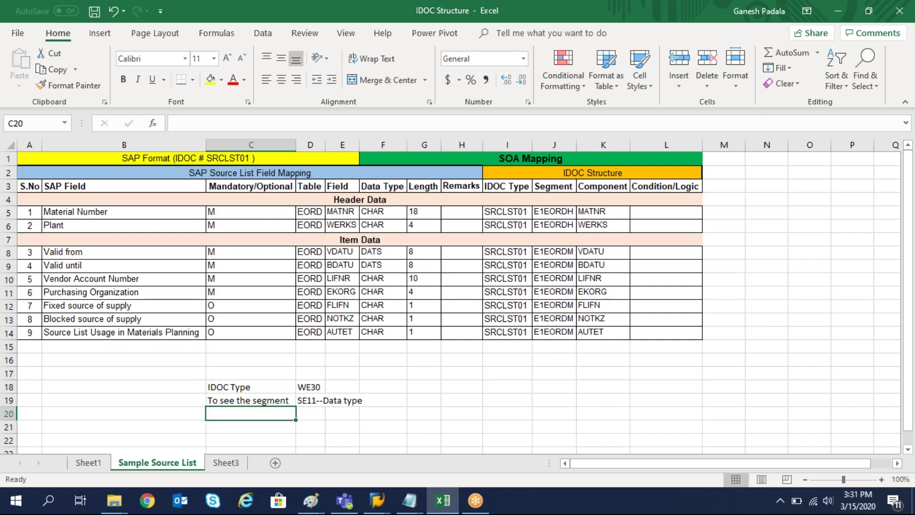
Enter the 'To see the Table' label and point out the Table, Field, Data Type, Length headers.
text(SE1)
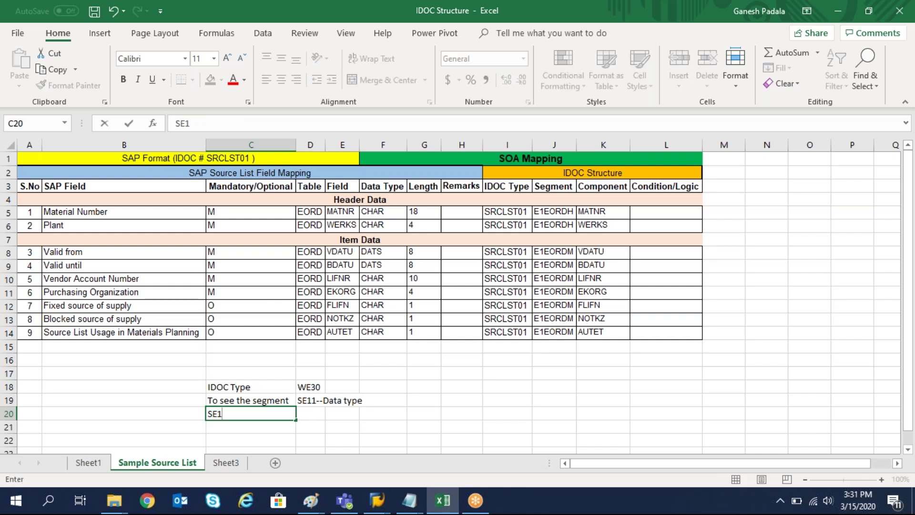
key(BackSpace)
key(BackSpace)
key(BackSpace)
key(BackSpace)
text(To see )
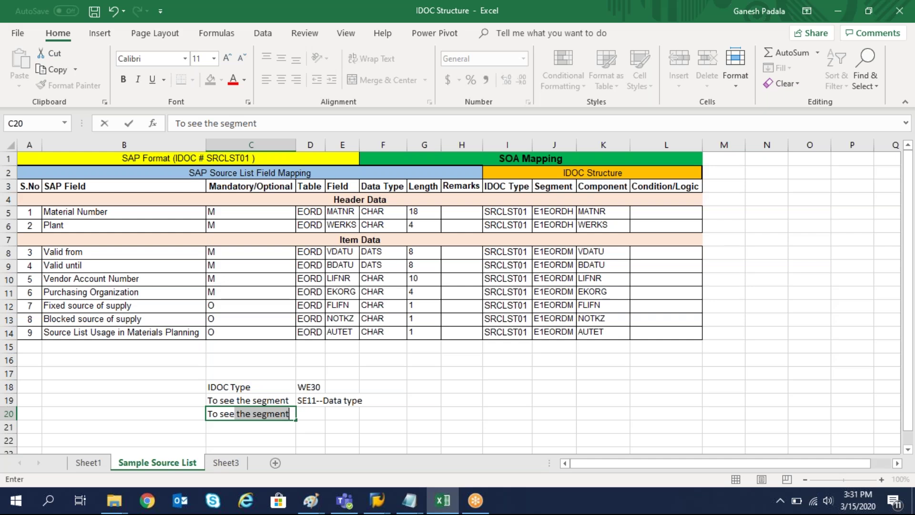
text(the Table)
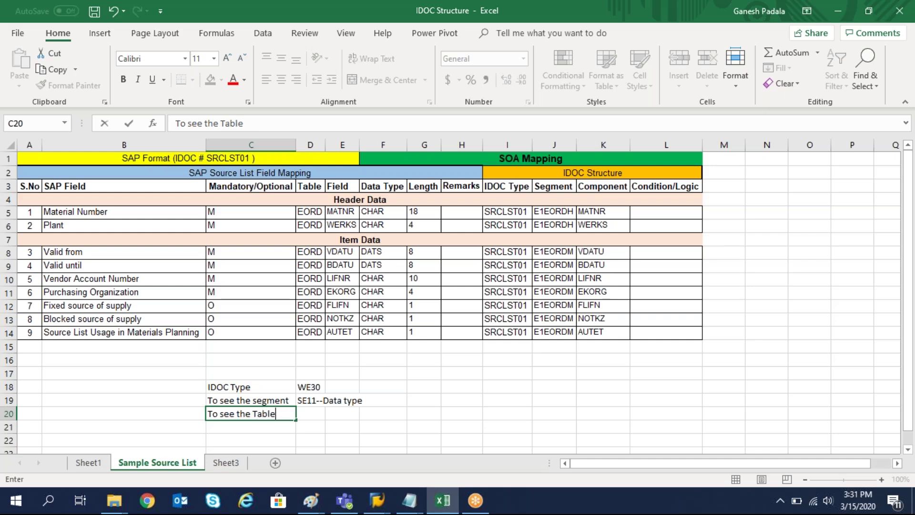
key(Return)
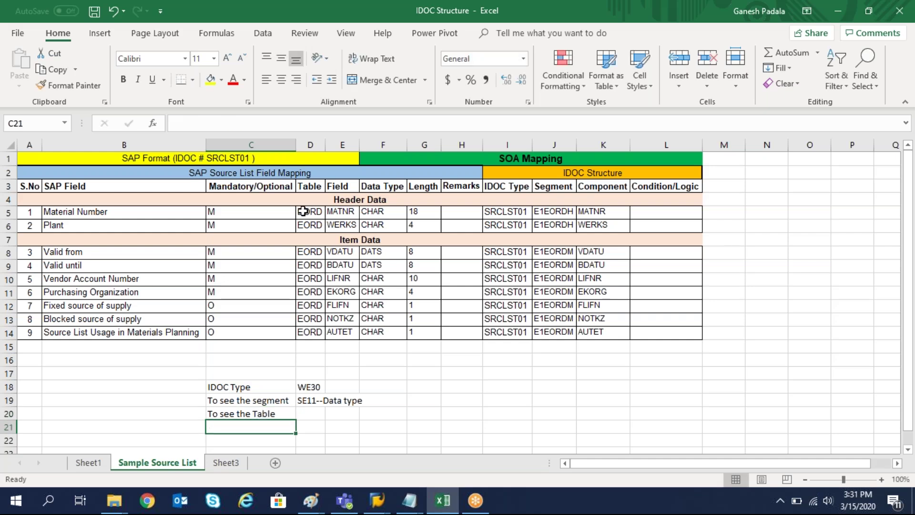
click(313, 188)
click(339, 188)
click(394, 187)
click(431, 188)
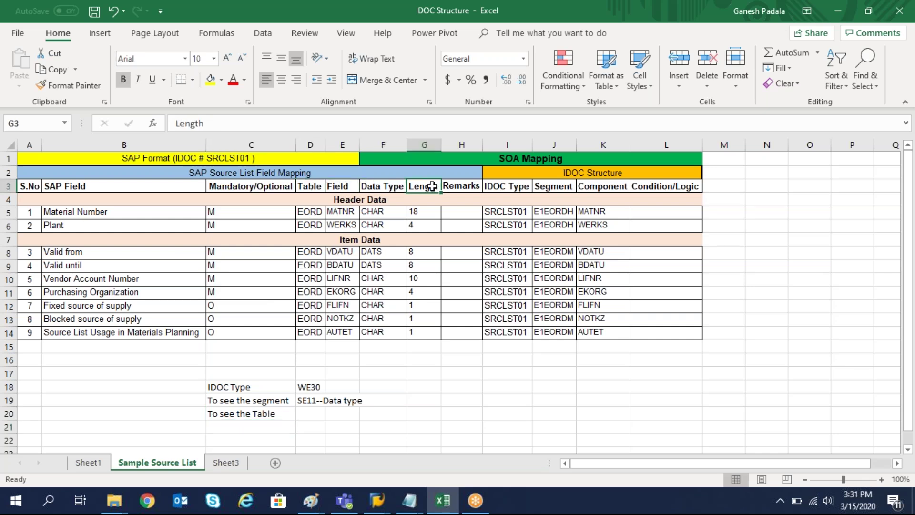
Enter 'SE11' beside 'To see the Table' and select the notes block C18:D20.
click(309, 413)
text(SE11)
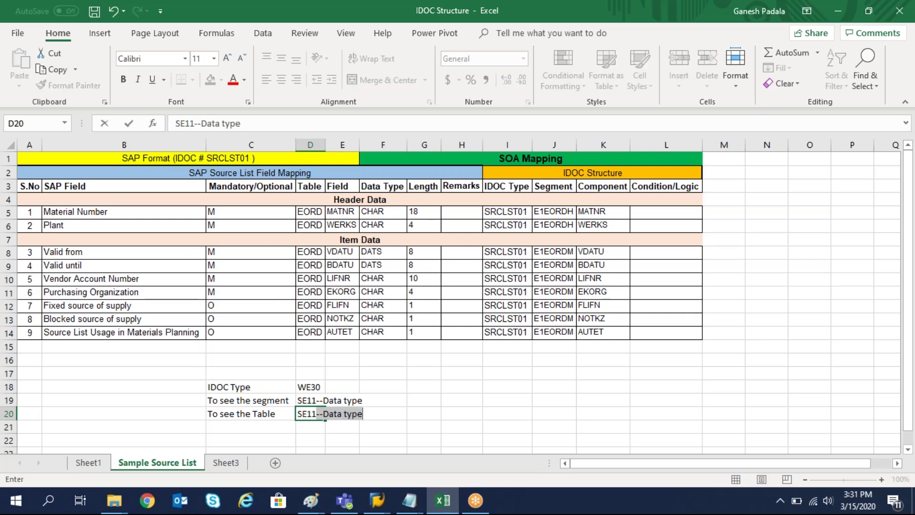
key(Delete)
key(BackSpace)
text(1)
key(Delete)
key(Return)
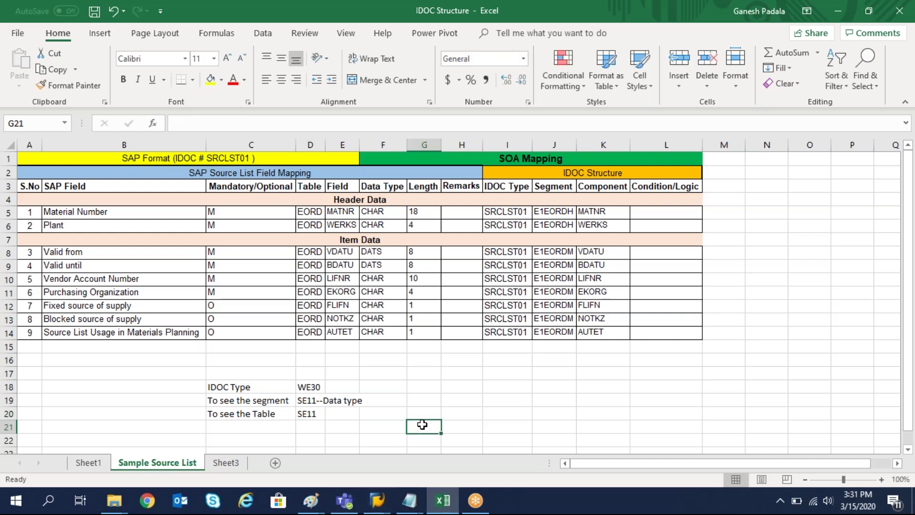
drag(233, 387, 319, 411)
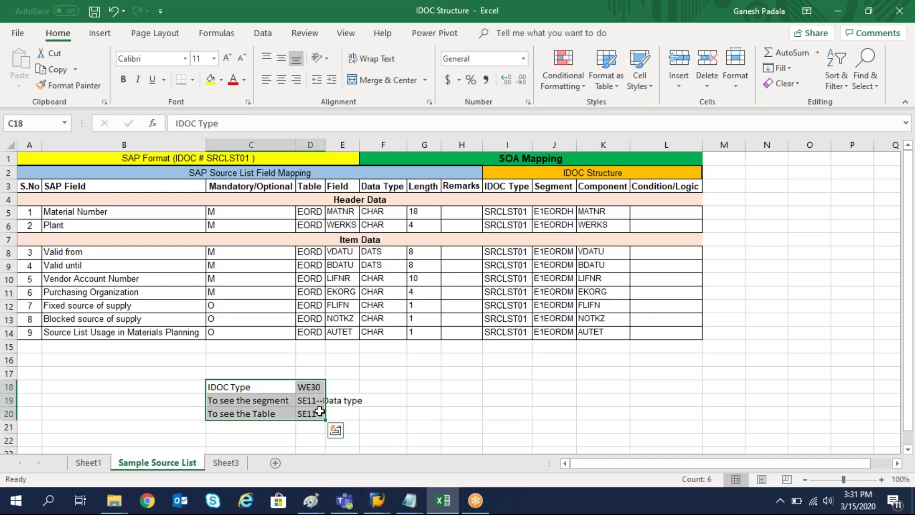
Make the notes block bold with a light blue fill and widen column D.
key(ctrl+b)
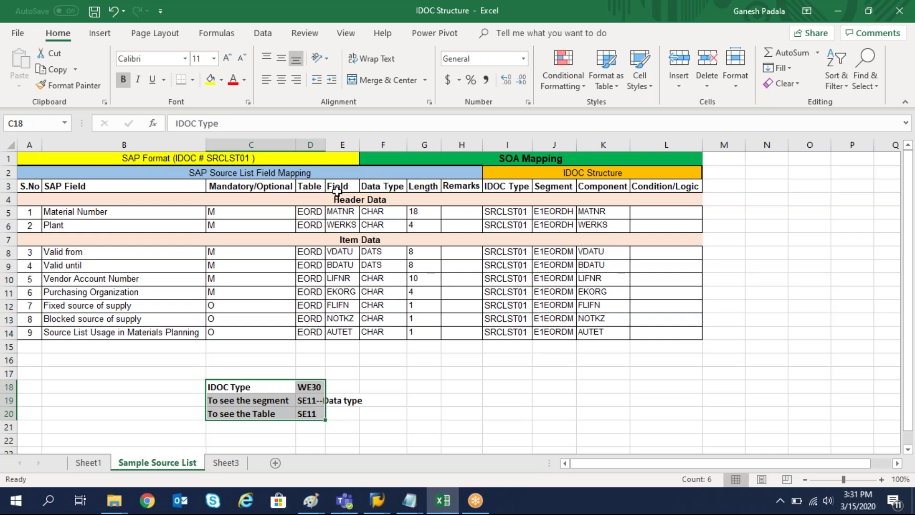
double_click(325, 145)
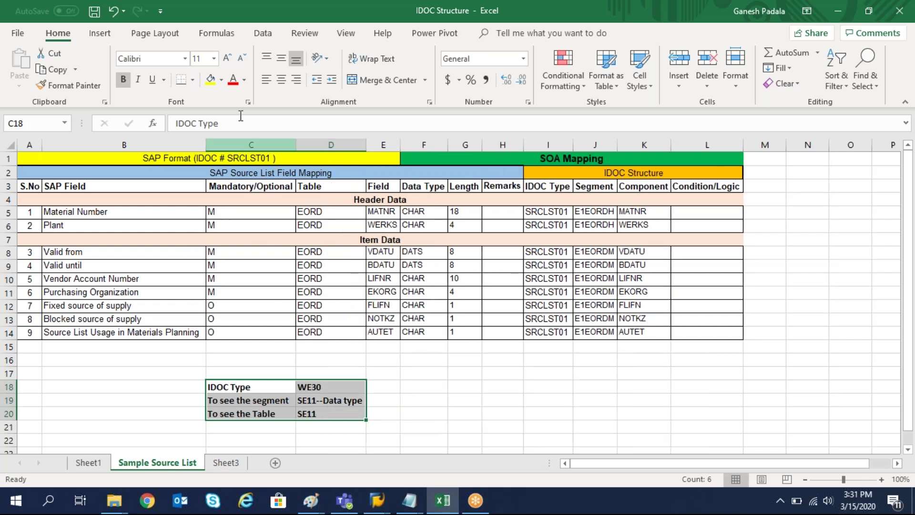
click(222, 80)
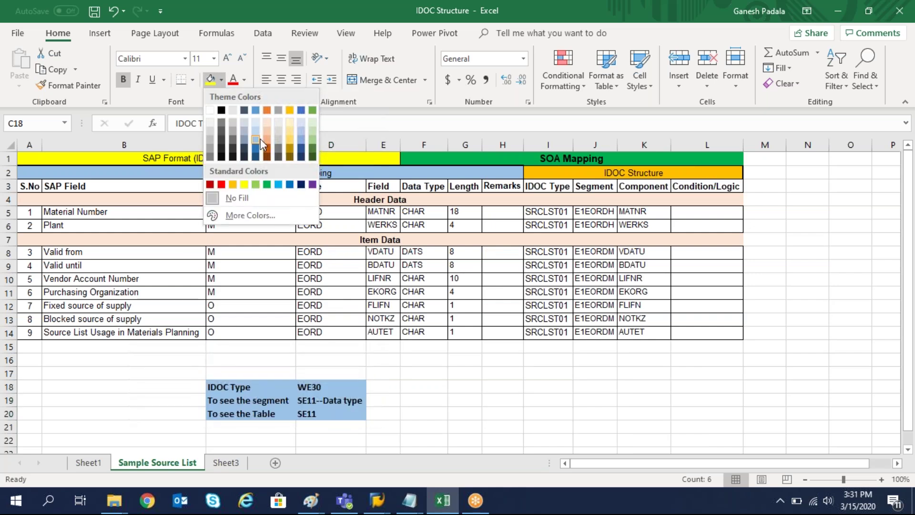
click(303, 141)
click(436, 385)
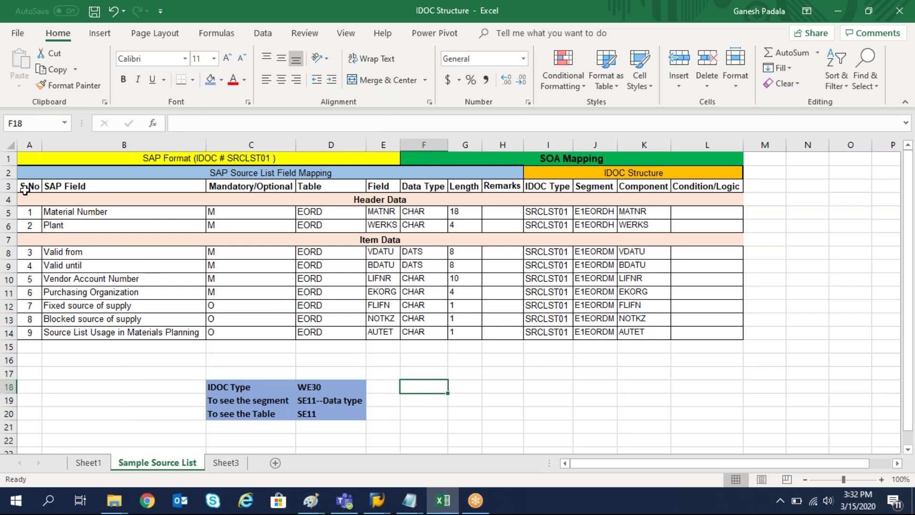
Check the Material Number, Vendor Account Number and Purchasing Organization mappings, then preview SAP windows.
click(71, 216)
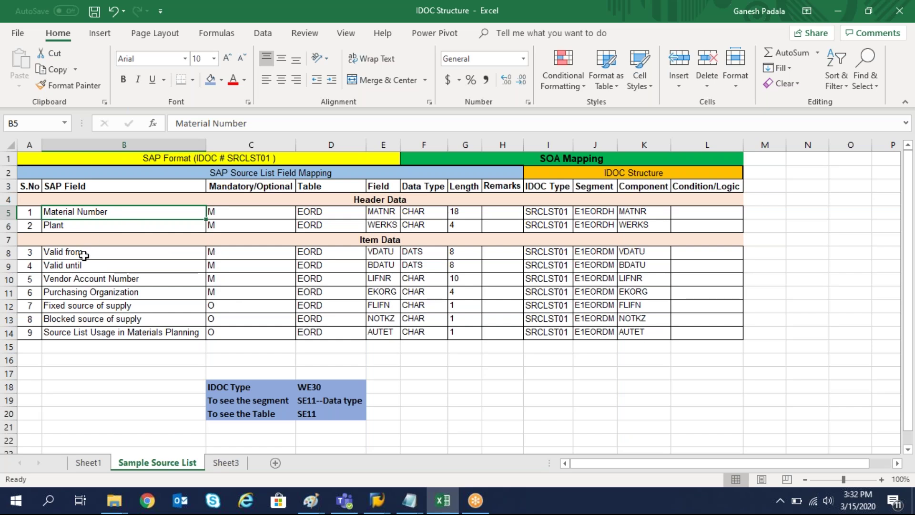
click(132, 283)
click(107, 294)
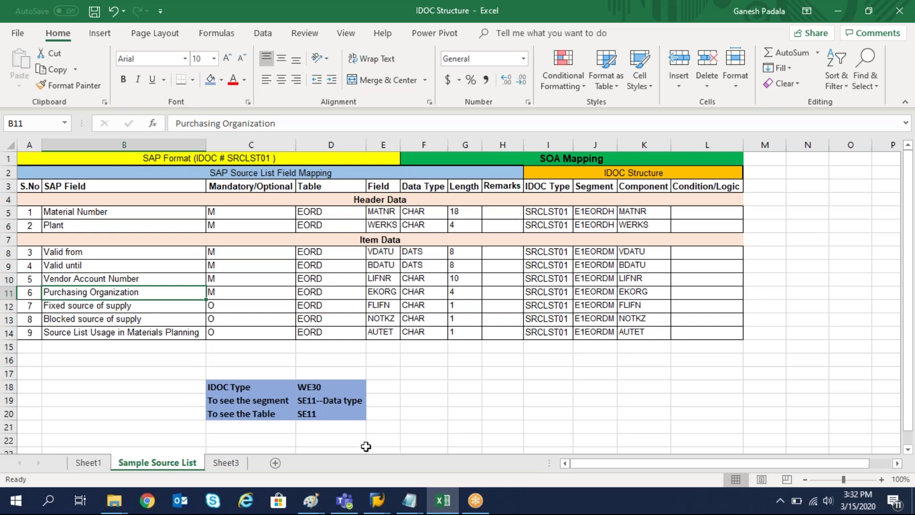
click(377, 500)
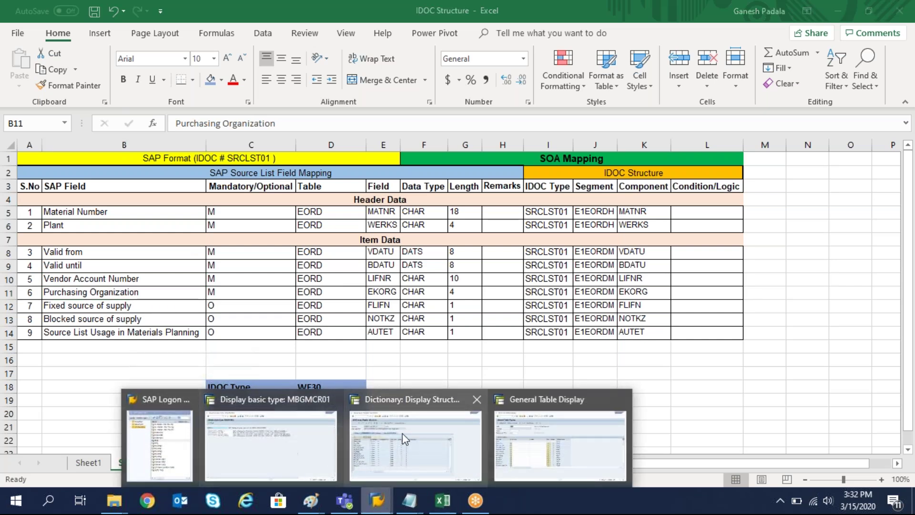
Run /NME21, then log back on to IDES with the user credentials after the connection error.
click(402, 432)
text(/N)
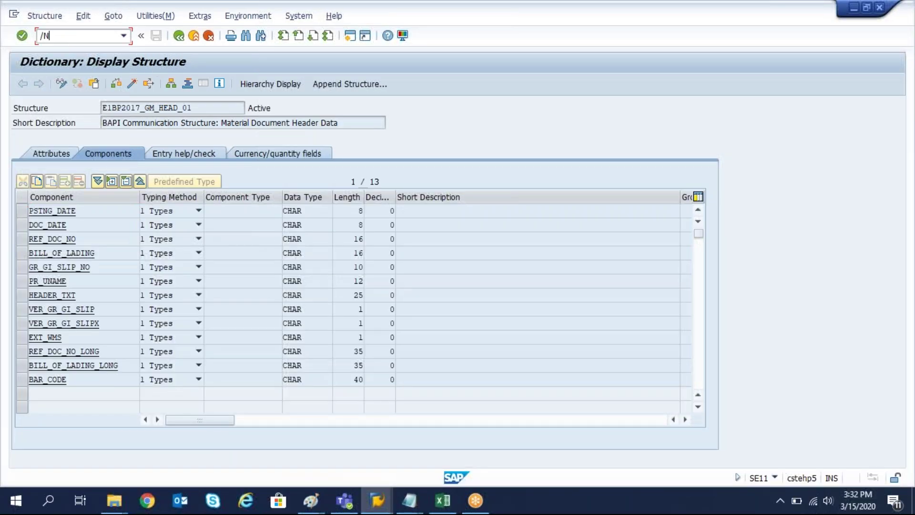
text(ME21)
key(Return)
key(Return)
key(Return)
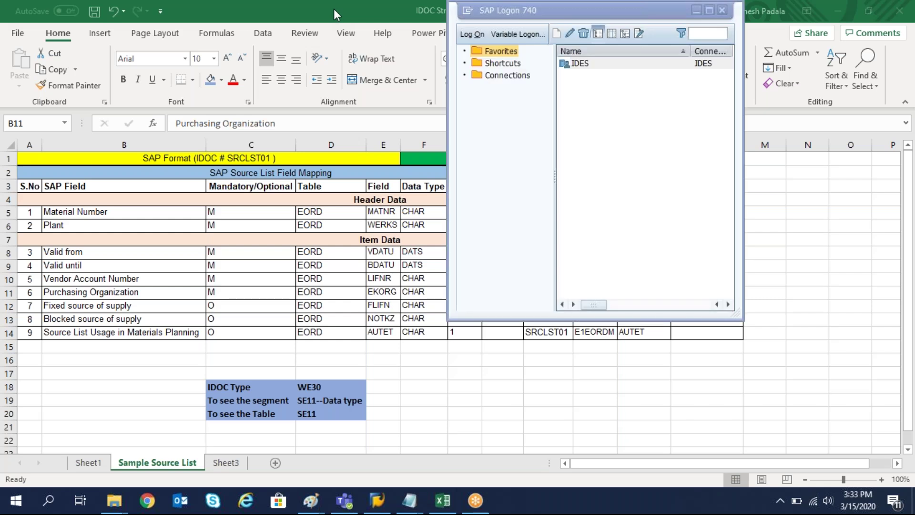
double_click(580, 65)
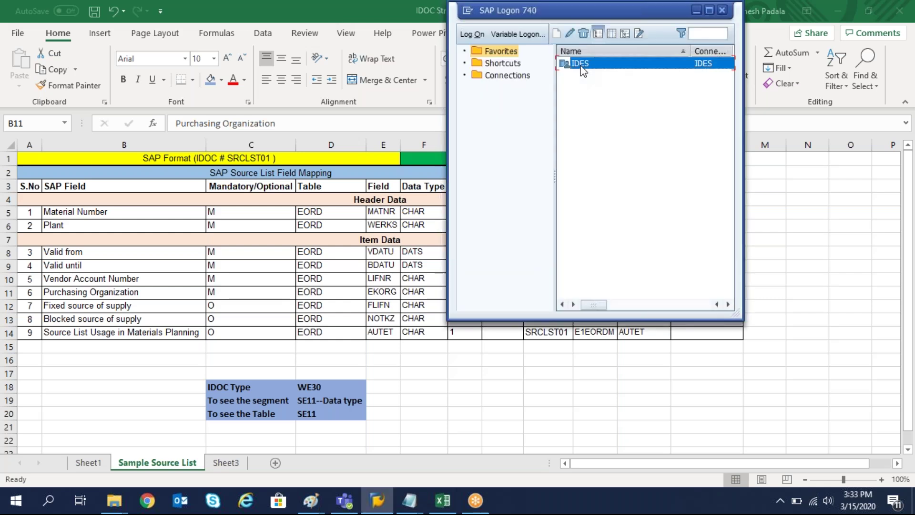
text(SAP)
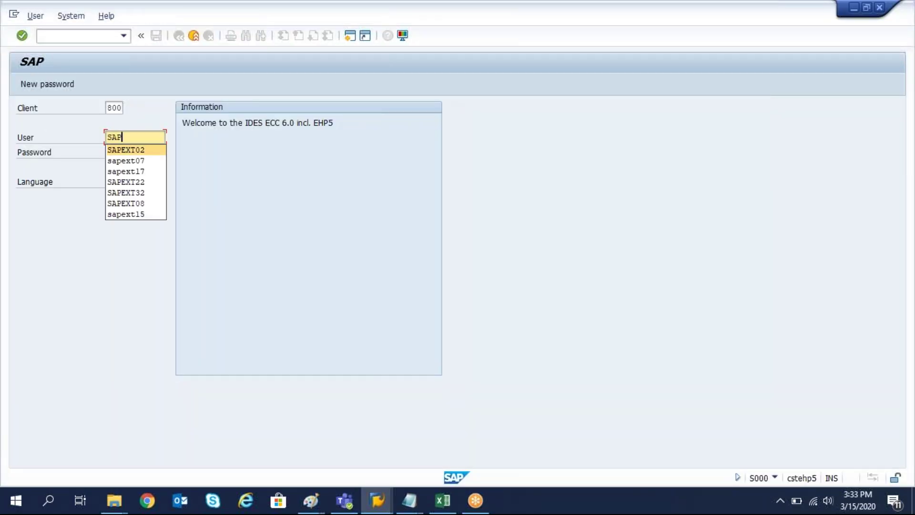
key(Tab)
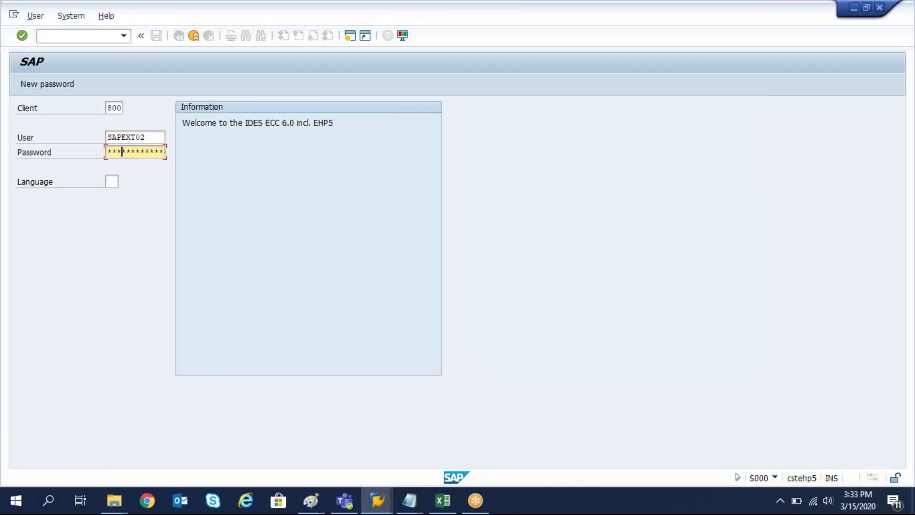
key(Return)
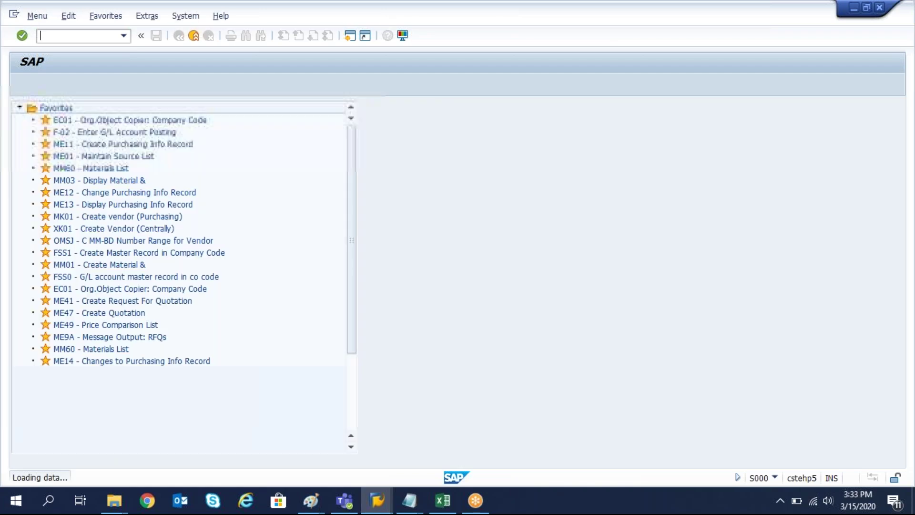
Open the ME01 source list for material 234 at plant GKP1.
text(me01)
key(Return)
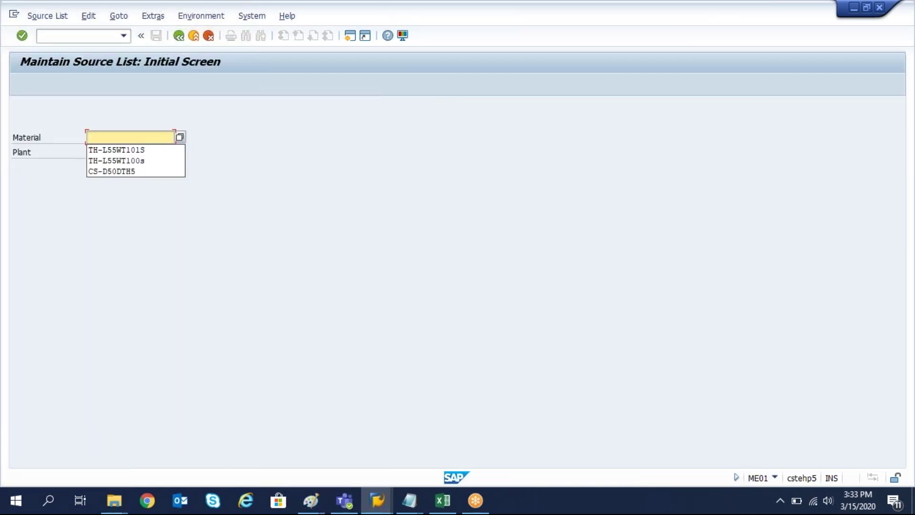
text(234)
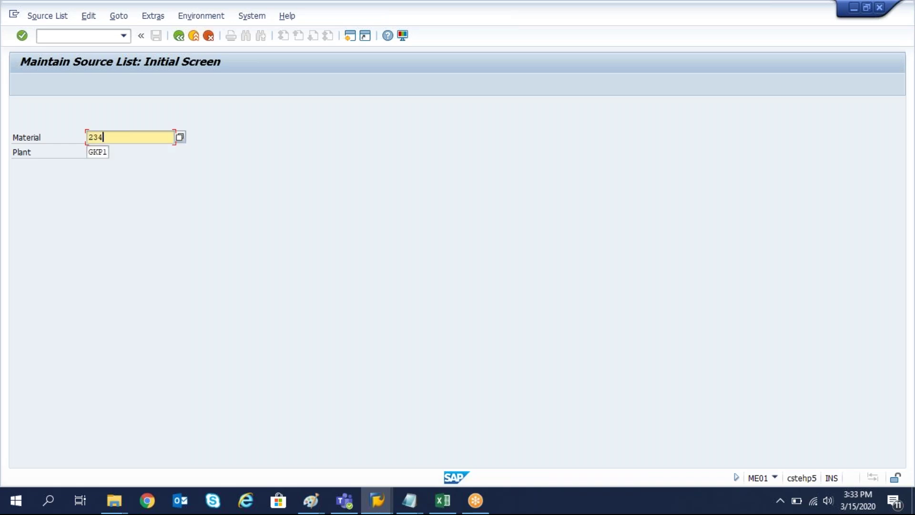
key(Return)
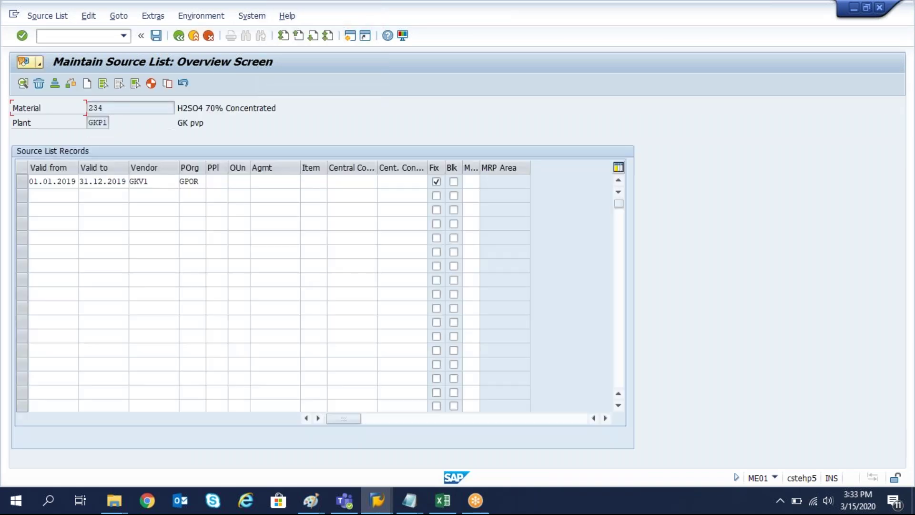
Set the record's MRP usage to 1 (relevant to MRP), correct the valid-to date, save, and return to Excel.
click(158, 182)
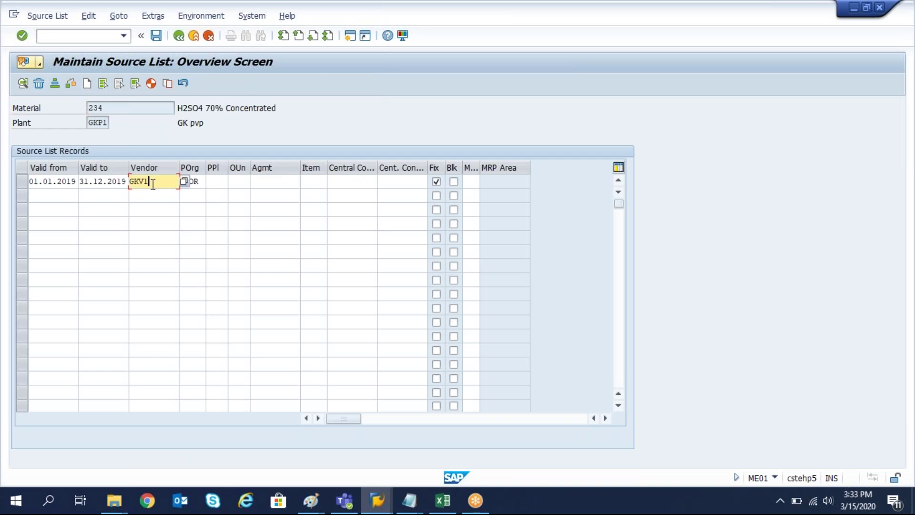
click(189, 183)
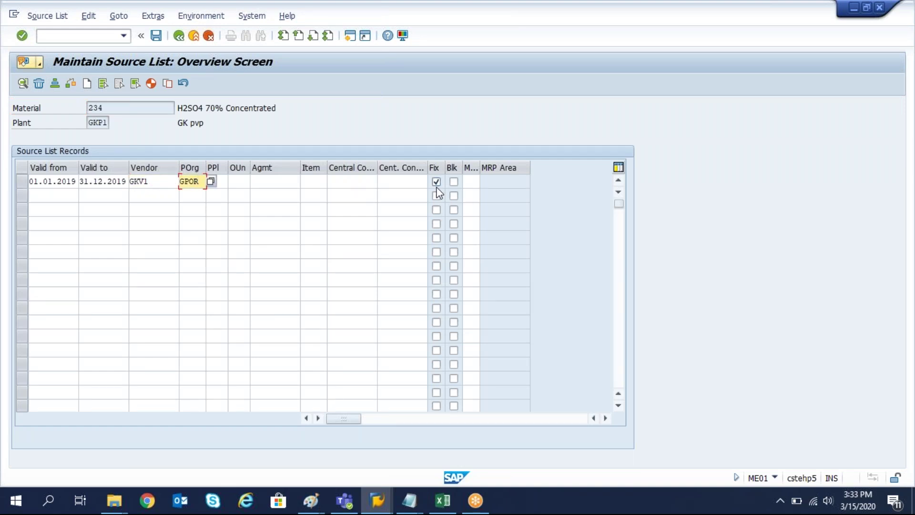
click(477, 182)
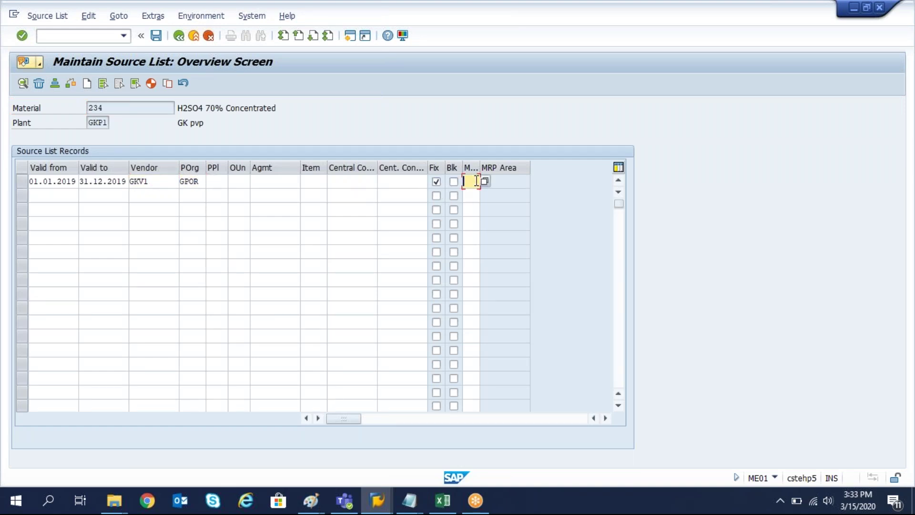
click(485, 181)
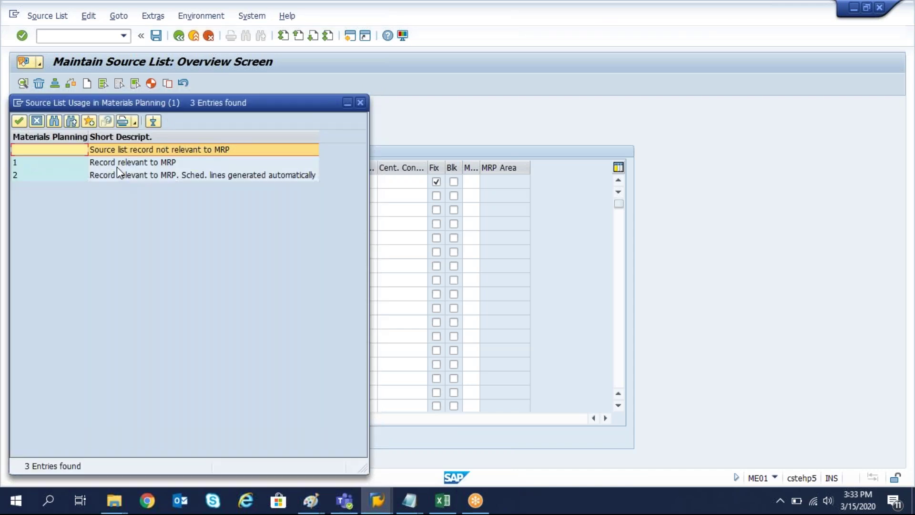
double_click(115, 165)
key(Return)
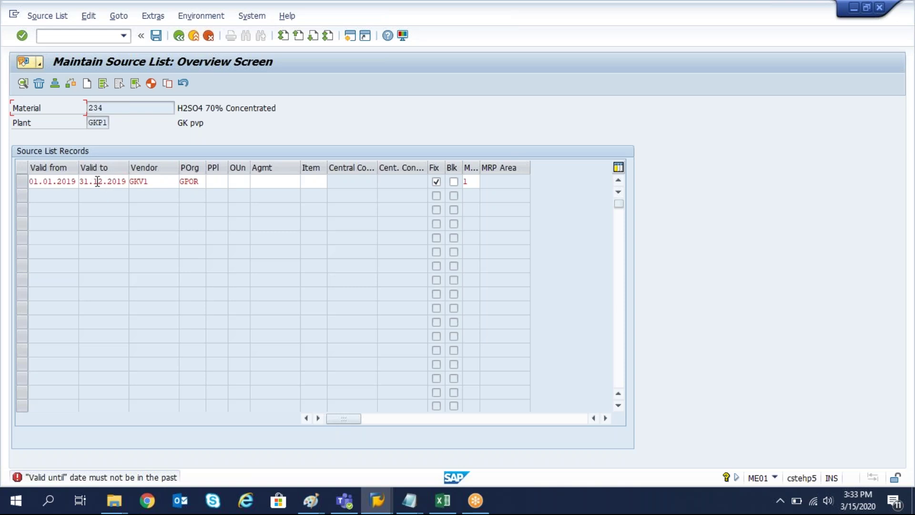
click(119, 181)
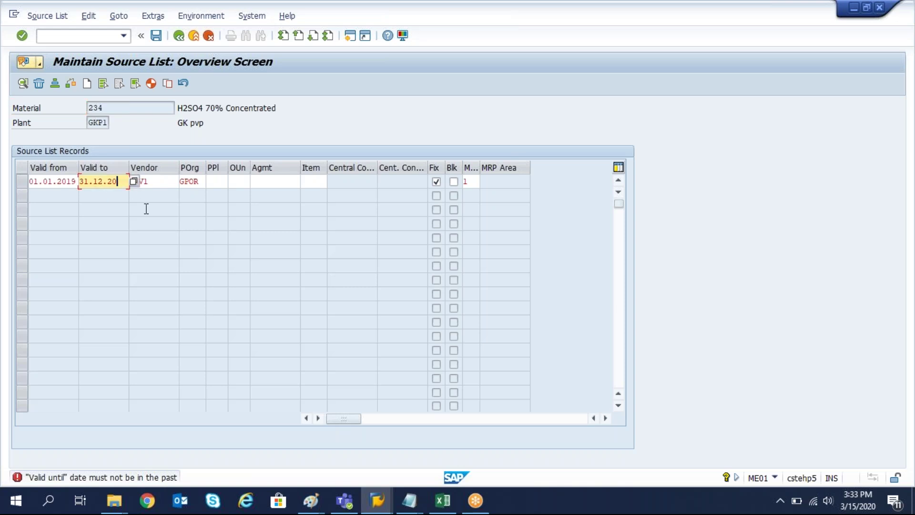
key(ctrl+s)
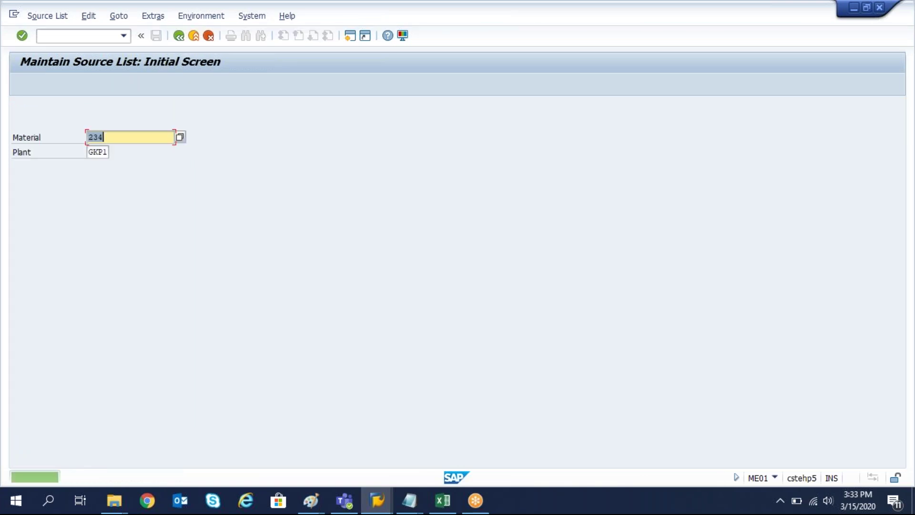
key(alt+Tab)
key(alt+Tab)
key(Tab)
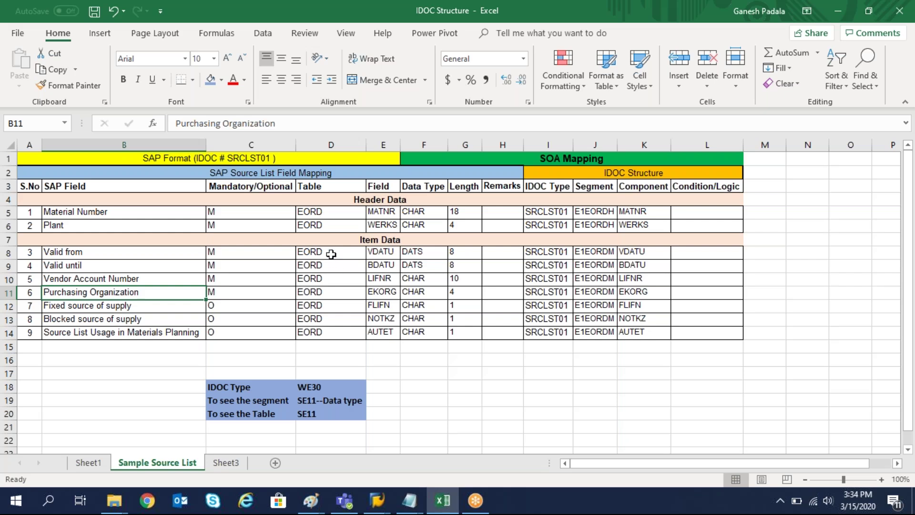
Review the Header Data and Item Data sections and MATNR's CHAR mapping, then return to SAP's source list screen.
click(379, 199)
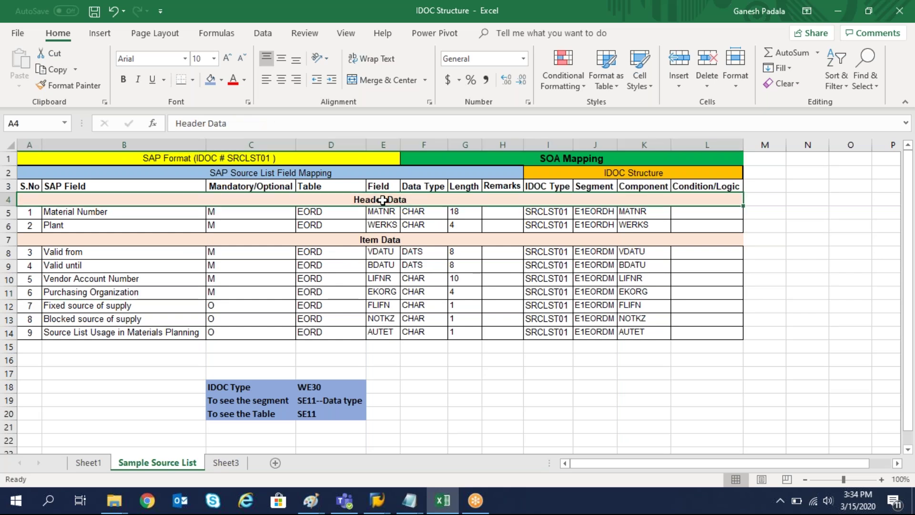
click(378, 240)
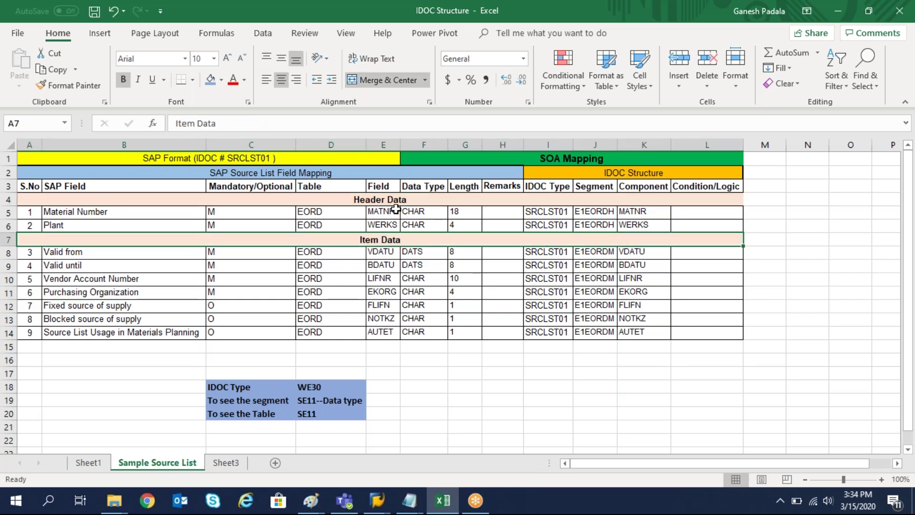
click(388, 210)
click(424, 211)
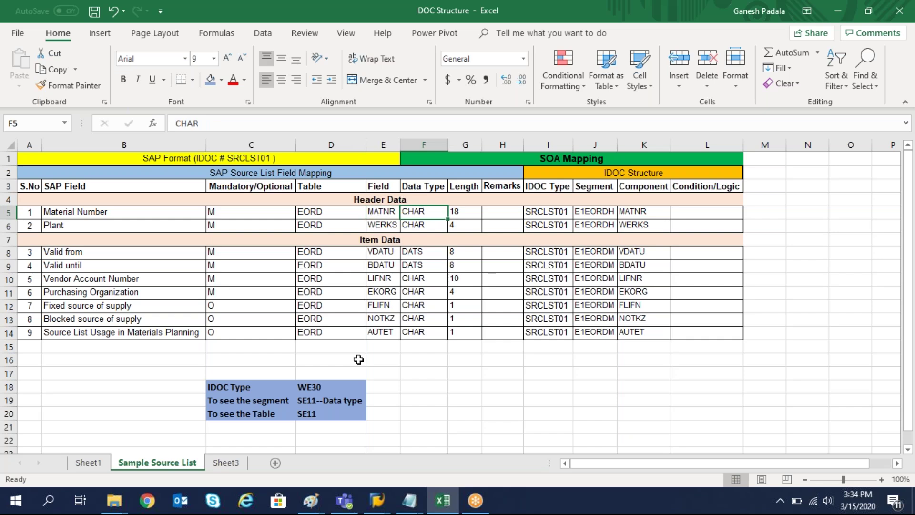
mouse_move(379, 507)
click(420, 438)
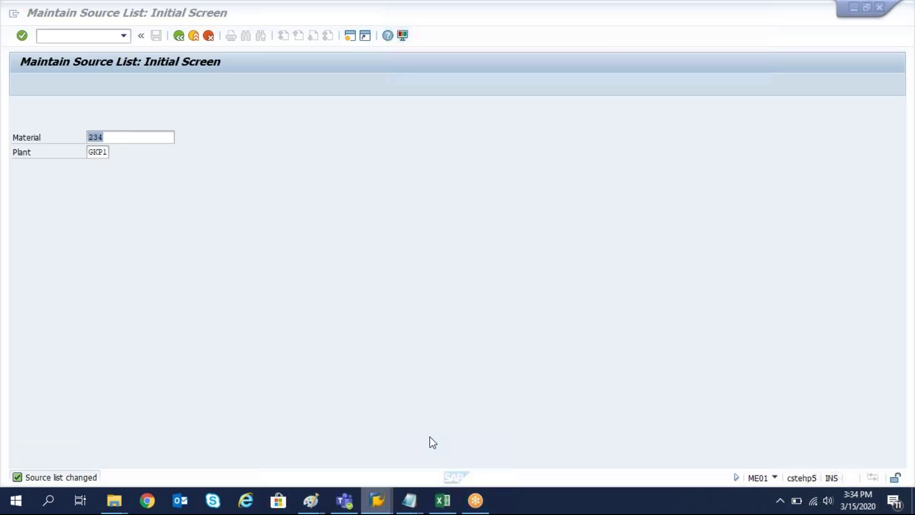
click(44, 39)
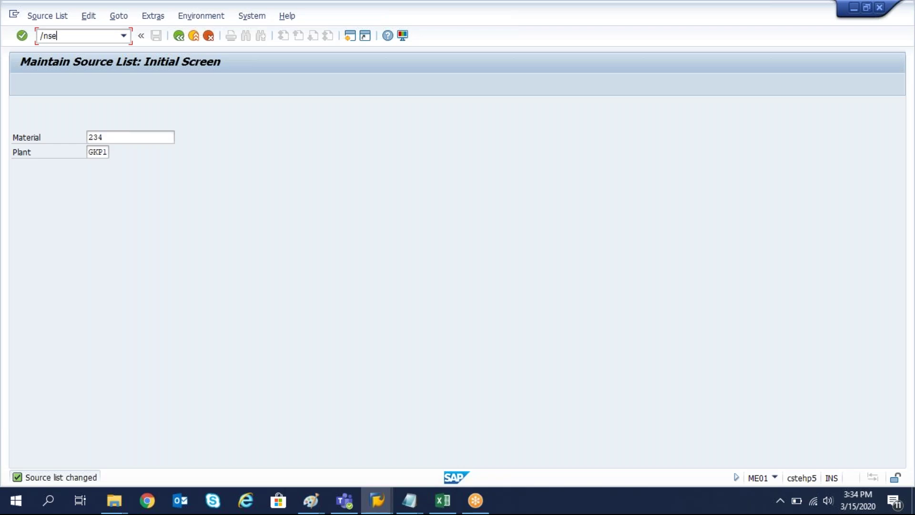
Display table EORD's definition in SE11.
text(/nse11)
key(Return)
text(e)
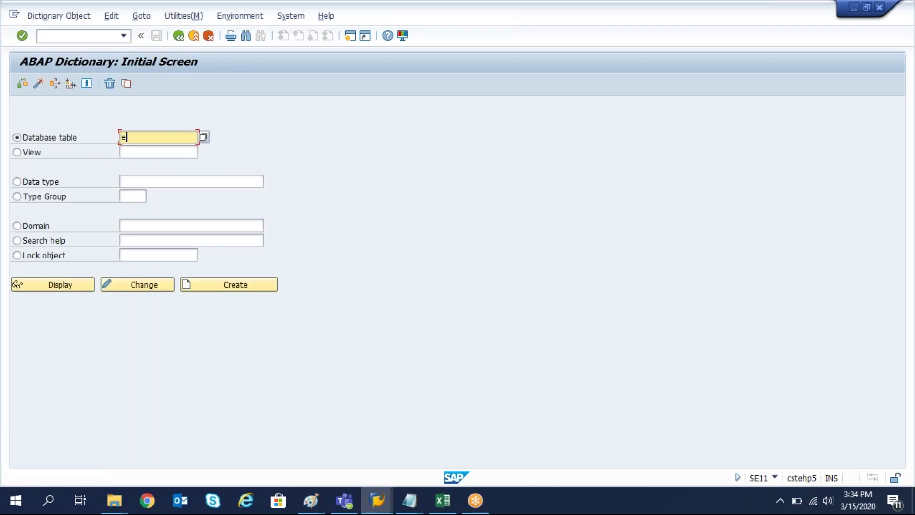
text(oord)
key(Return)
click(66, 285)
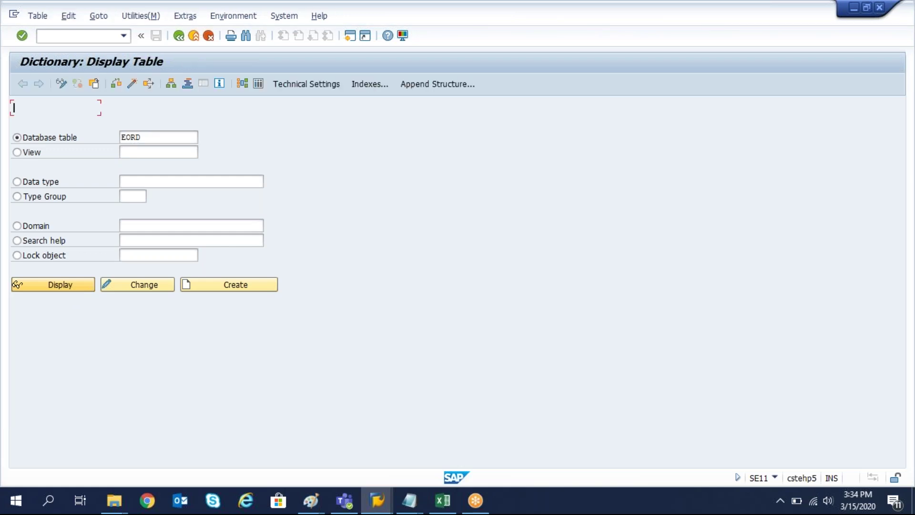
Compare the sheet's Field, Data Type and Length columns against EORD's fields.
key(alt+Tab)
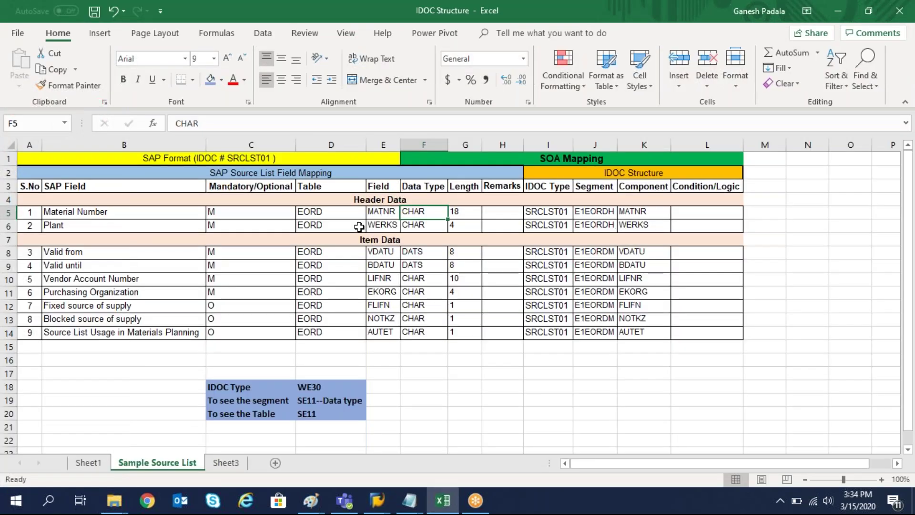
click(415, 188)
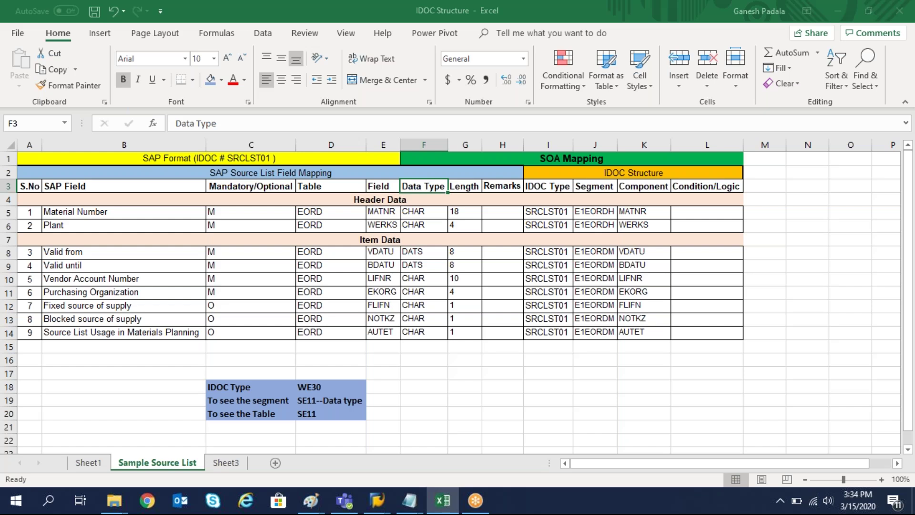
key(alt+Tab)
key(alt+Tab)
click(477, 188)
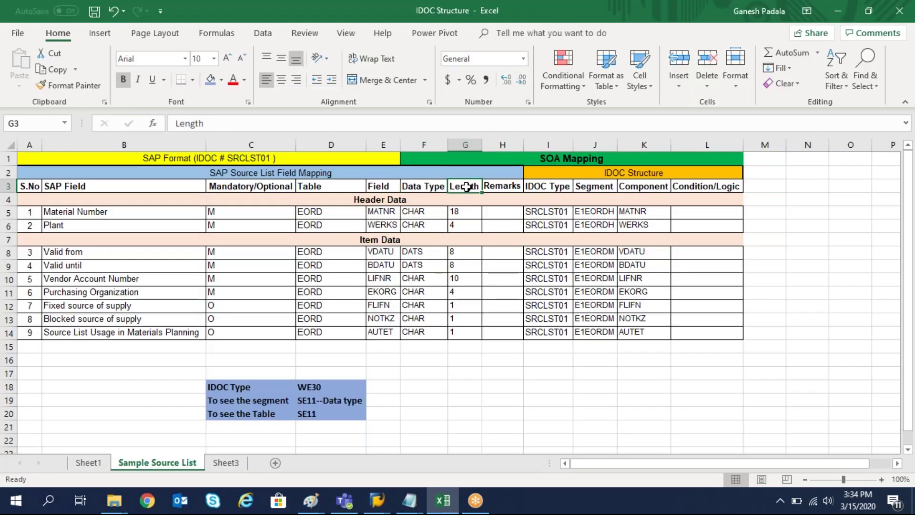
key(alt+Tab)
key(alt+Tab)
click(381, 186)
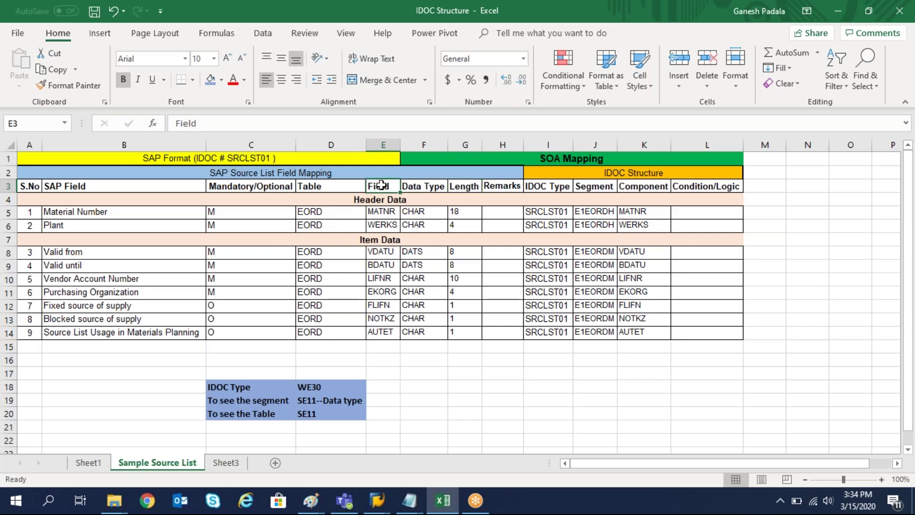
key(alt+Tab)
key(alt+Tab)
key(alt+Tab)
key(alt+Tab)
click(77, 278)
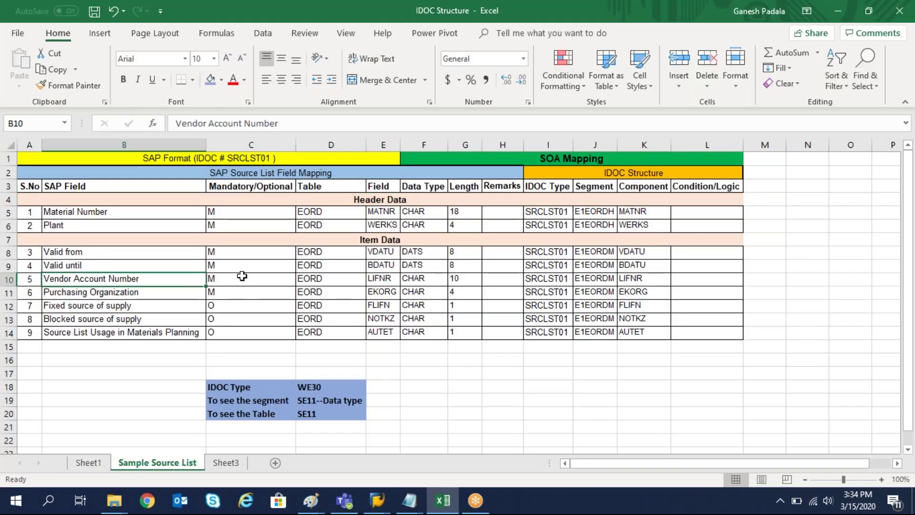
drag(316, 145, 467, 173)
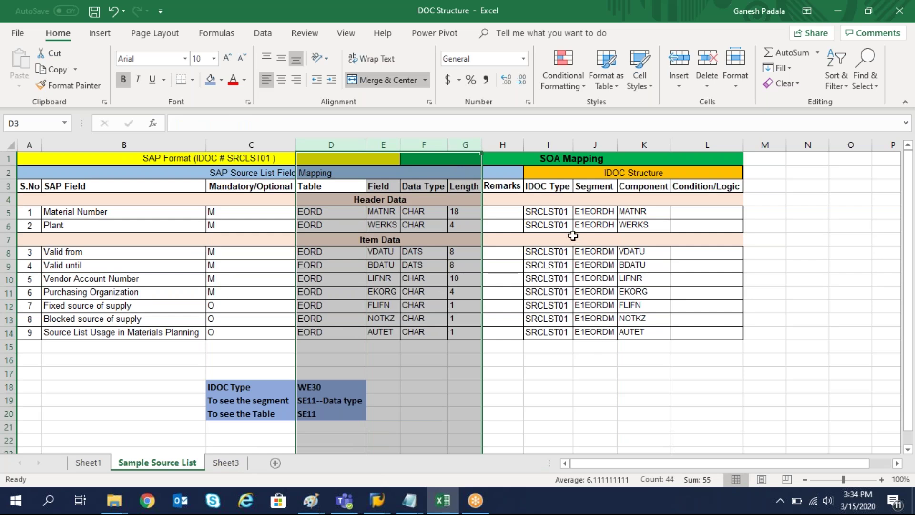
Review SRCLST01, E1EORDH and MATNR in I5:K5 and copy the IDoc type SRCLST01.
click(556, 212)
click(608, 211)
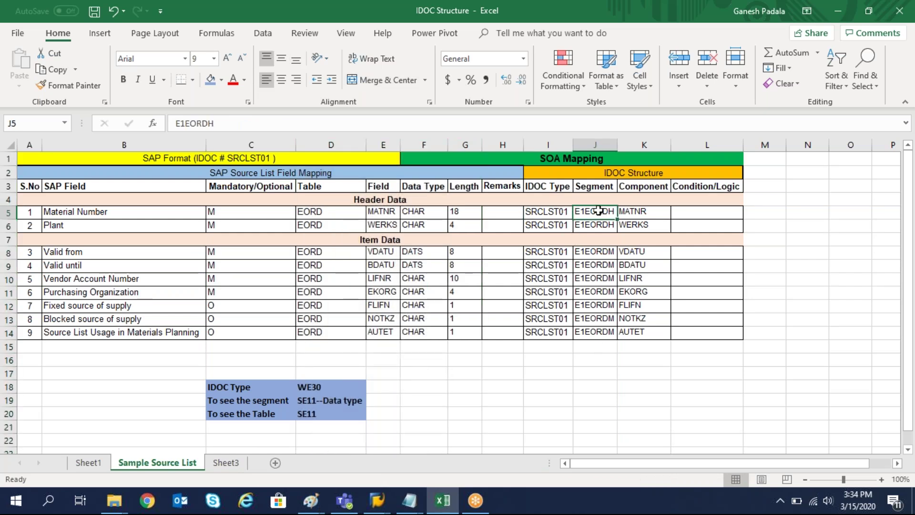
click(649, 210)
click(537, 213)
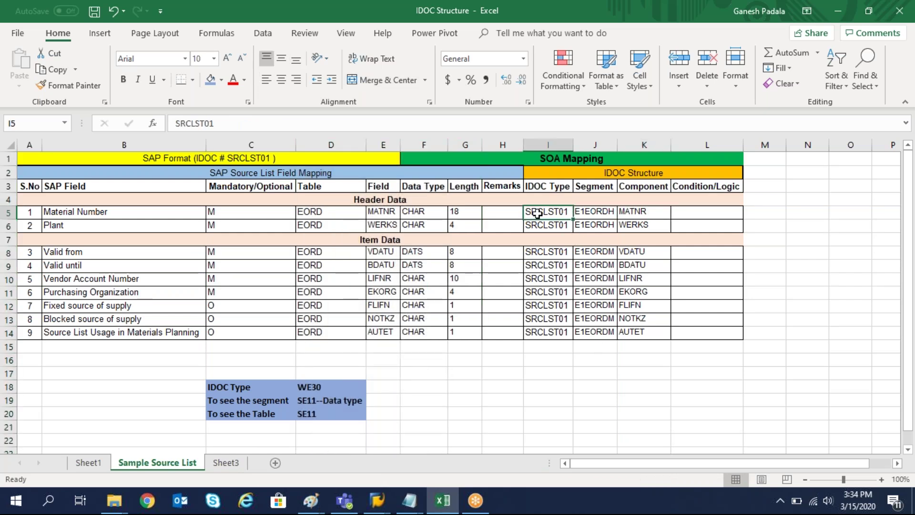
key(ctrl+c)
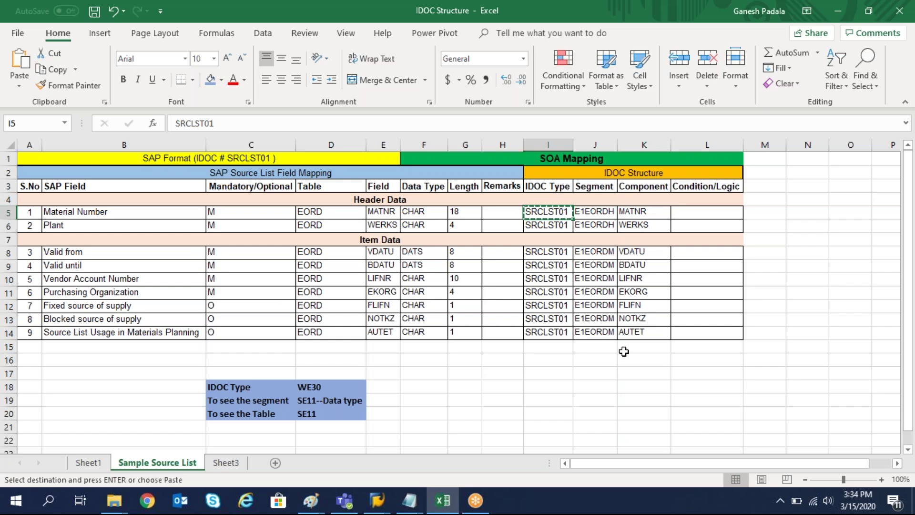
Run /NWE30 in the SAP session, then switch back to the workbook.
key(alt+Tab)
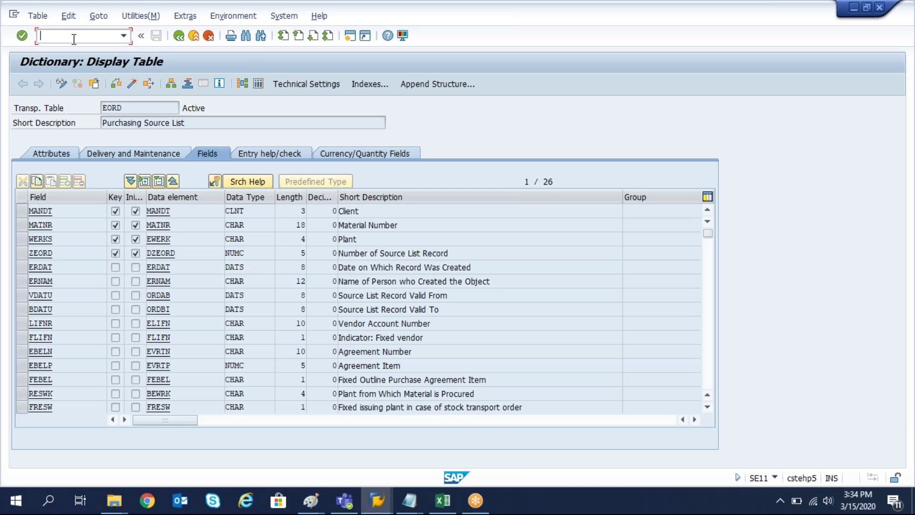
text(/NWE30)
key(Return)
key(alt+Tab)
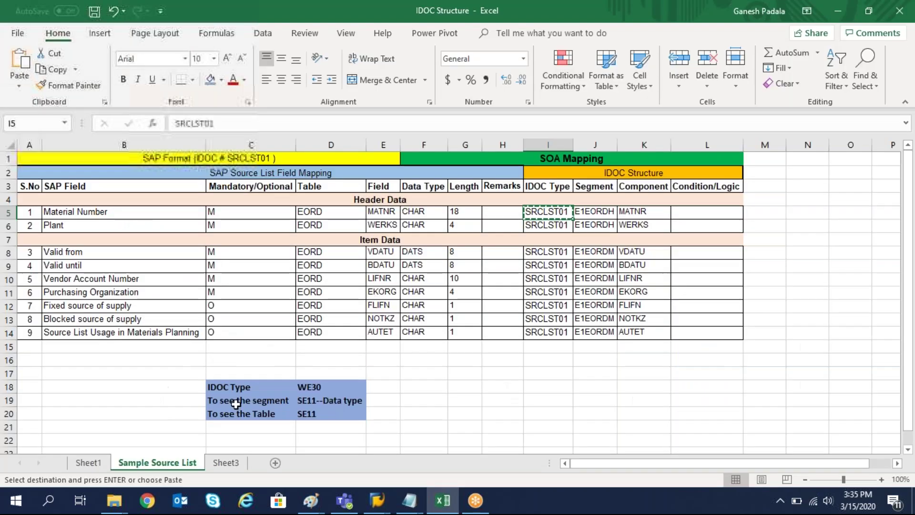
Change the C18 note to 'To see IDOC Type' and go back to SAP's WE30 screen.
click(237, 385)
double_click(220, 386)
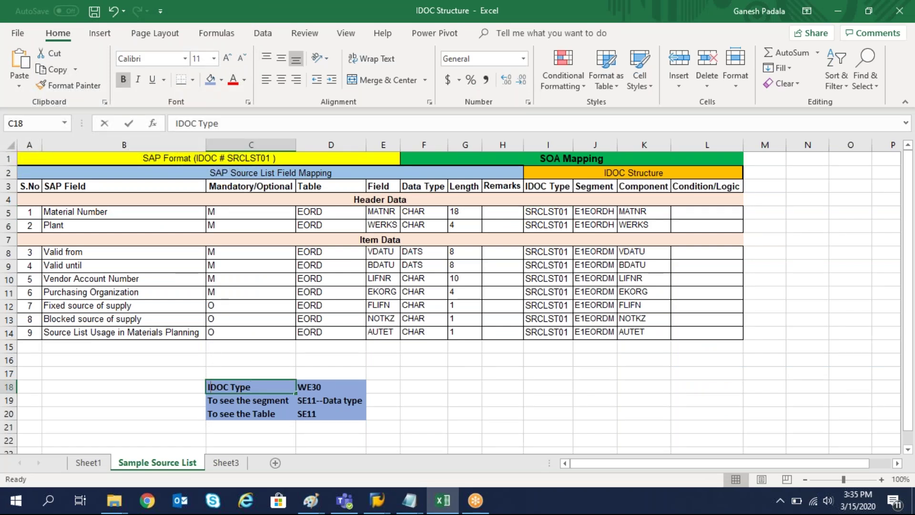
text(To )
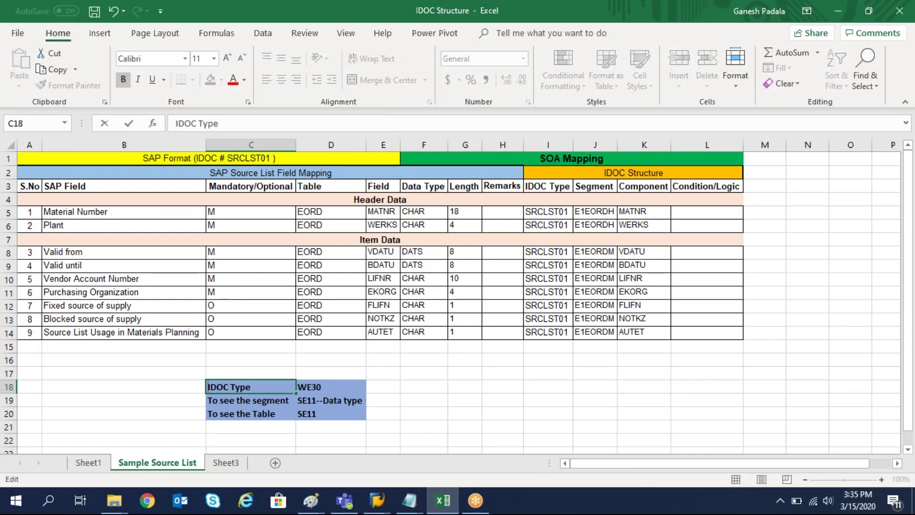
text(see)
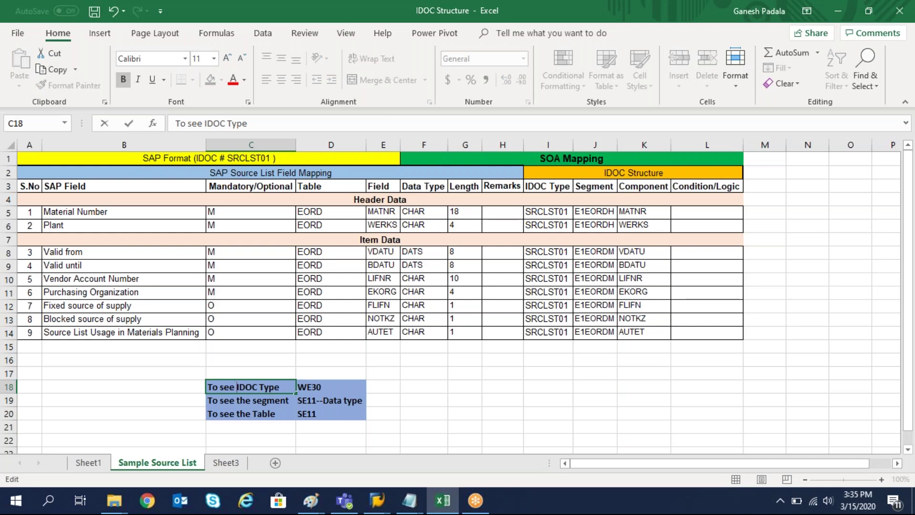
key(Return)
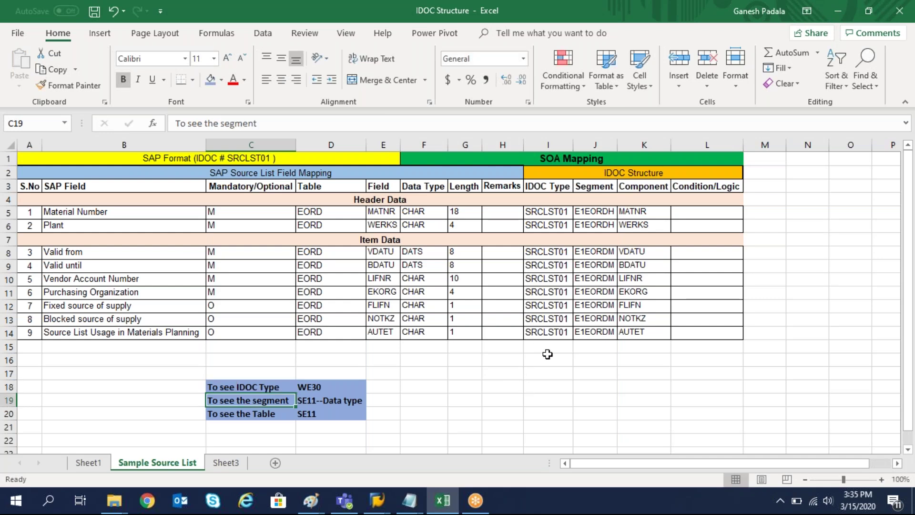
click(546, 354)
key(alt+Tab)
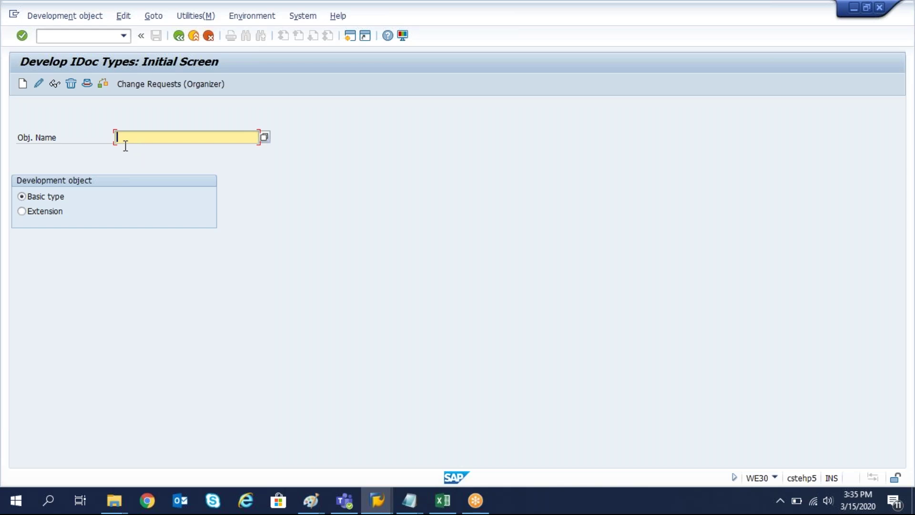
Display the SRCLST01 basic type in WE30 and expand segment E1EORDH to show E1EORDM.
click(125, 142)
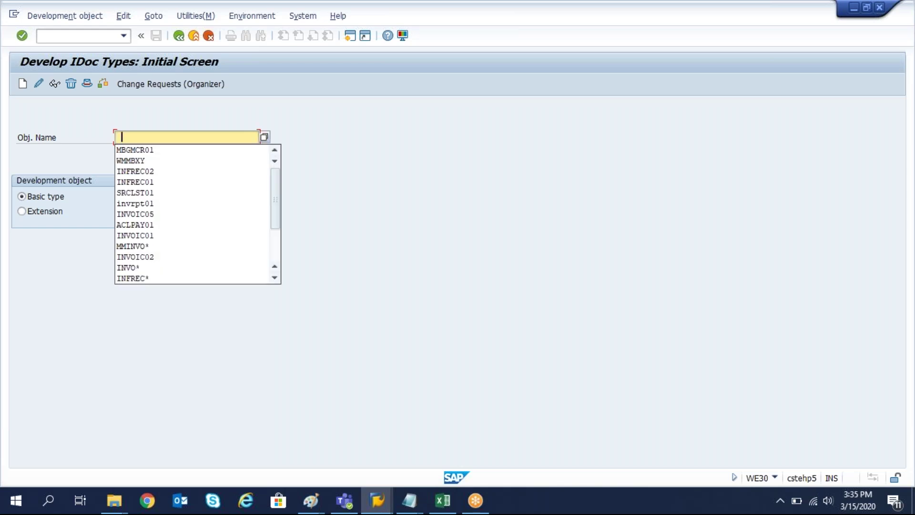
click(135, 193)
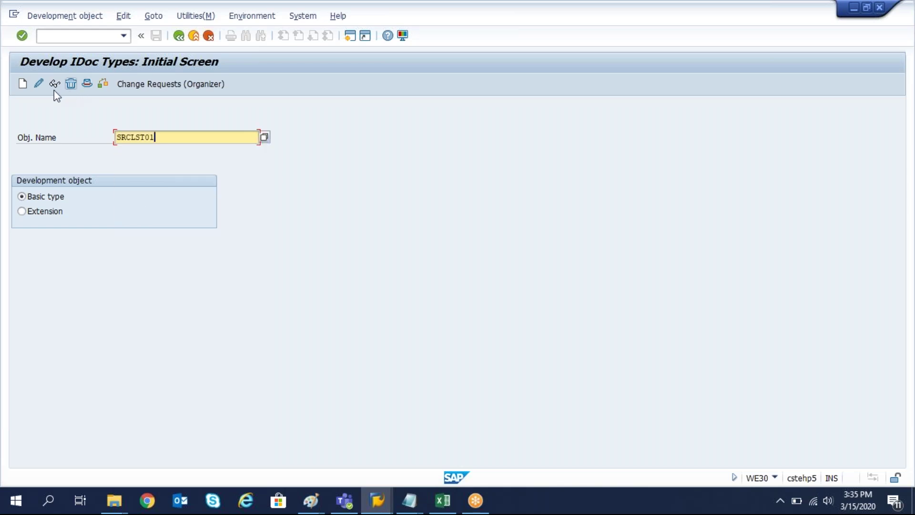
key(Return)
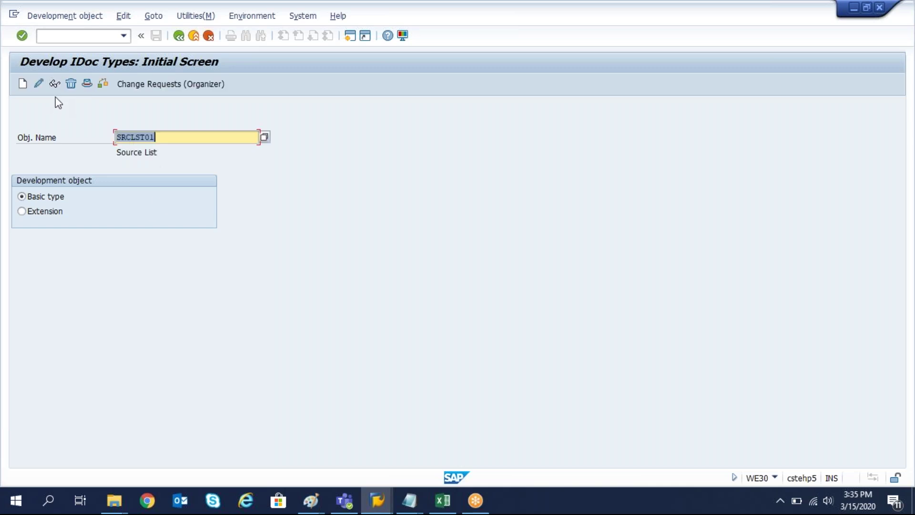
click(55, 84)
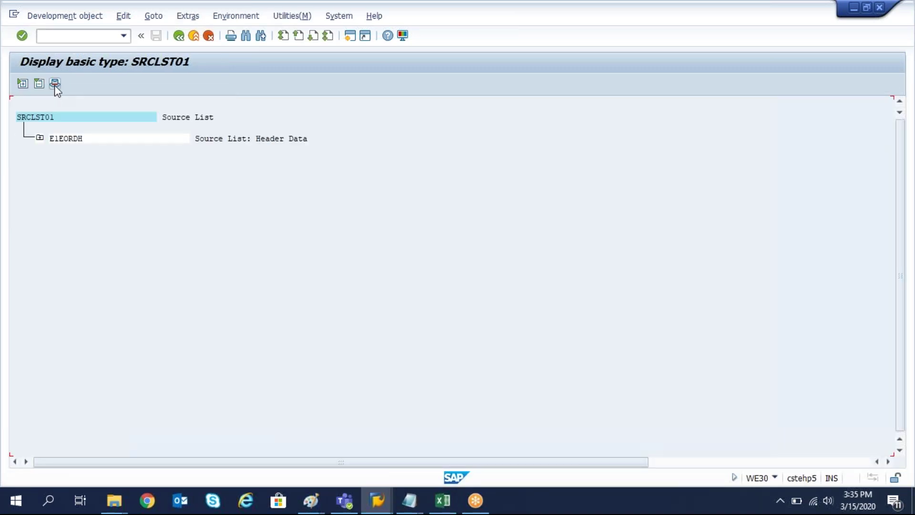
click(39, 137)
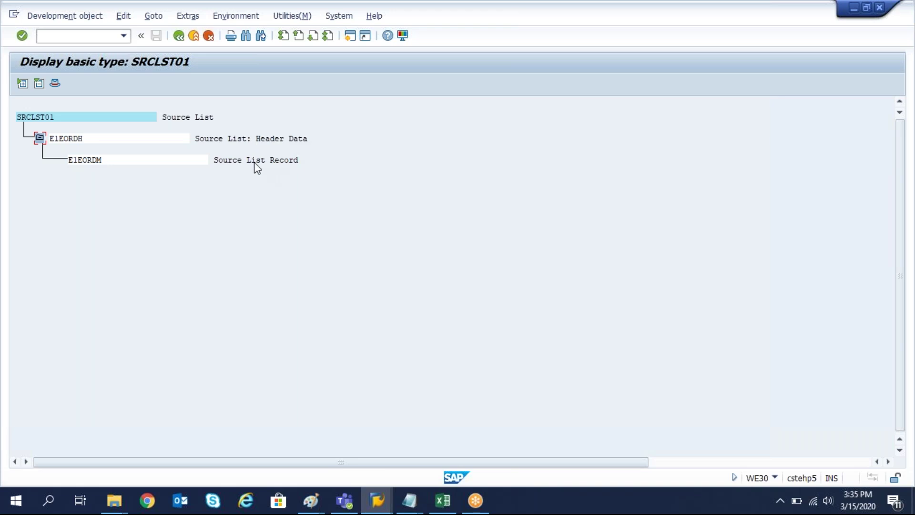
drag(49, 138, 90, 139)
click(95, 141)
click(90, 139)
Compare E1EORDH against the workbook's MATNR component, then open SE11 in a new session via /OSE11.
key(alt+Tab)
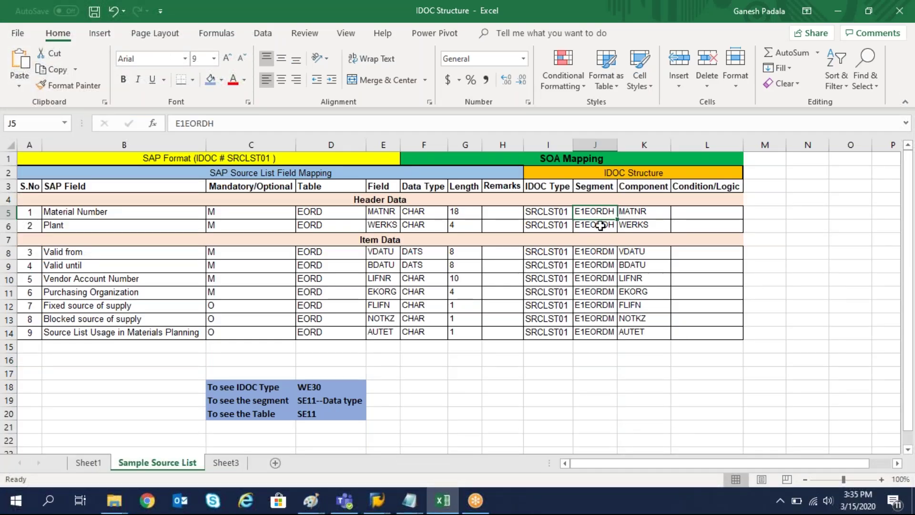
key(alt+Tab)
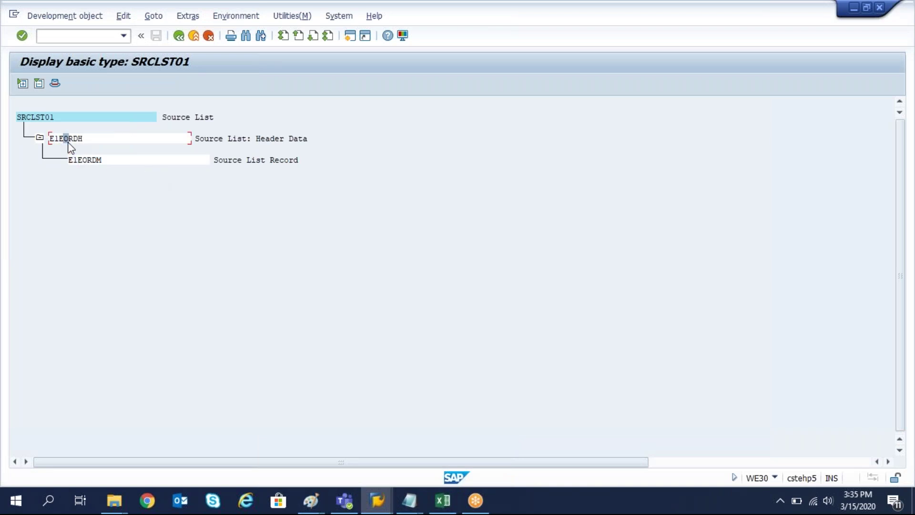
key(alt+Tab)
click(641, 212)
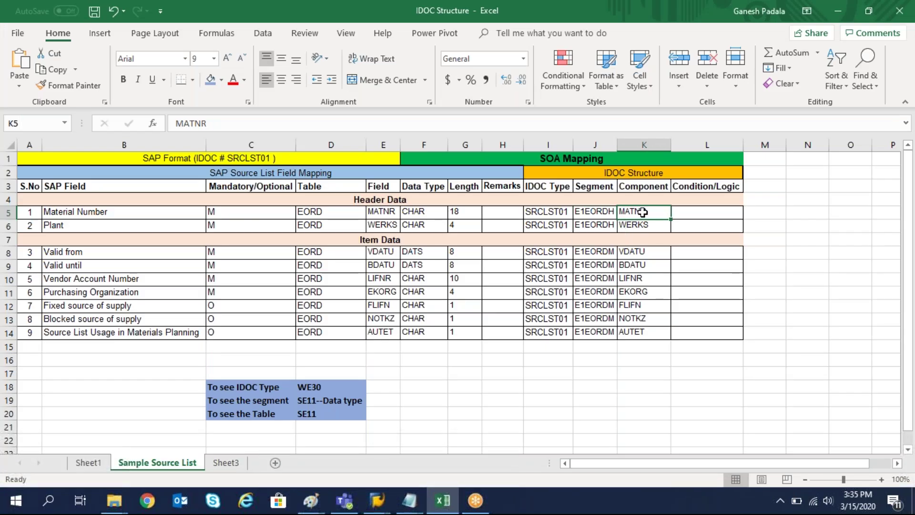
key(alt+Tab)
click(419, 169)
double_click(52, 142)
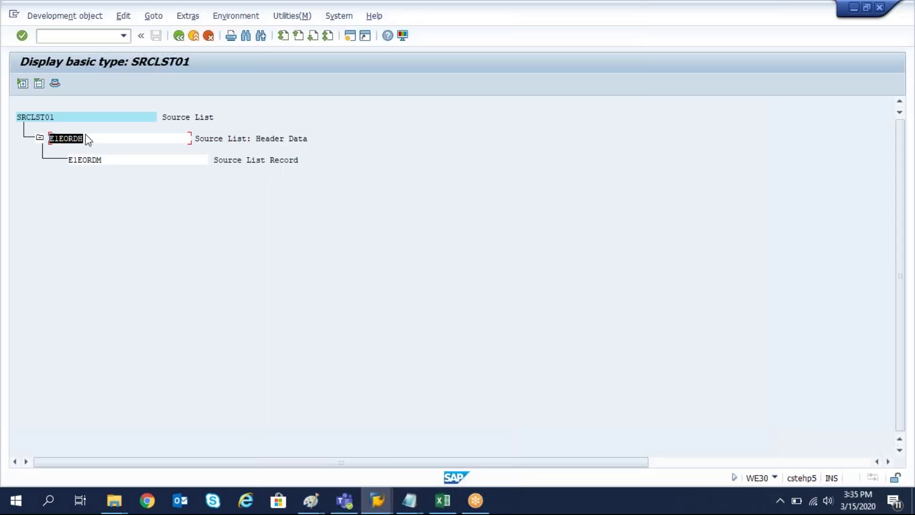
click(60, 36)
text(/OSE11)
key(Return)
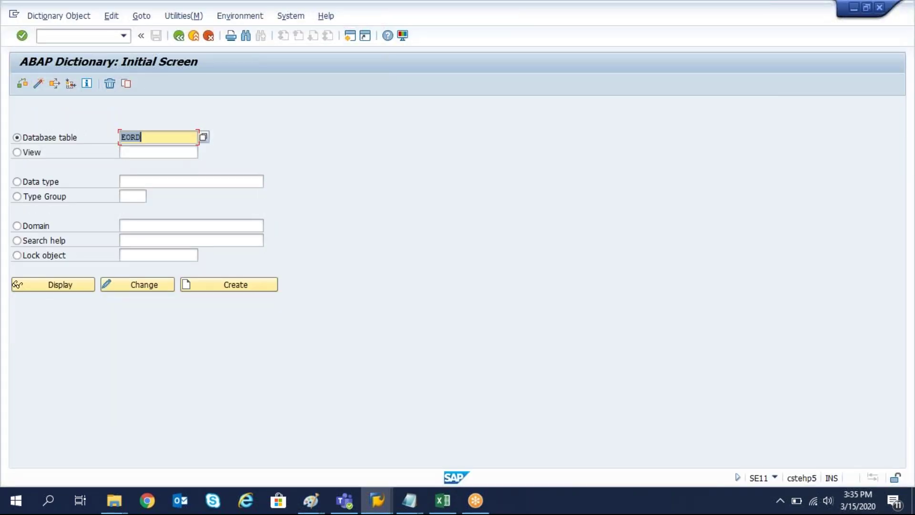
Display data type E1EORDH's seven components in SE11, then go back to WE30 and Excel.
click(18, 182)
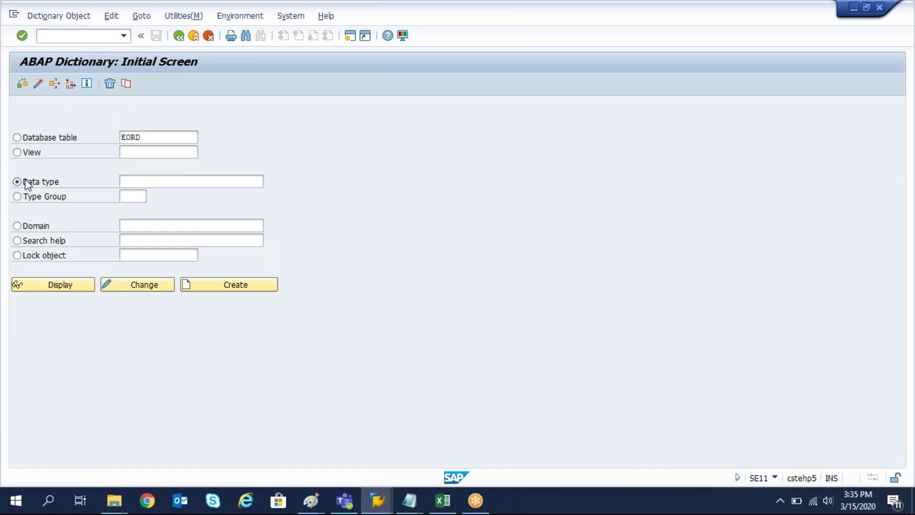
click(151, 184)
text(E1EORDM)
click(52, 284)
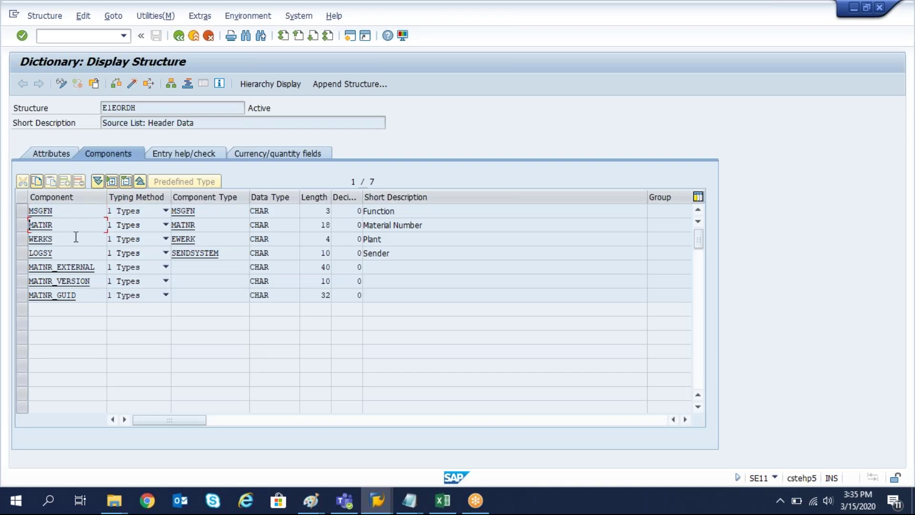
key(F3)
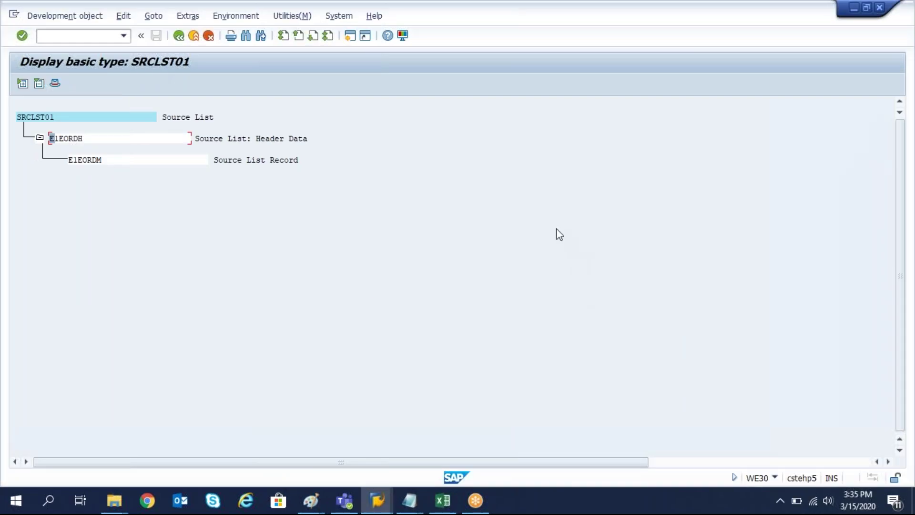
key(alt+Tab)
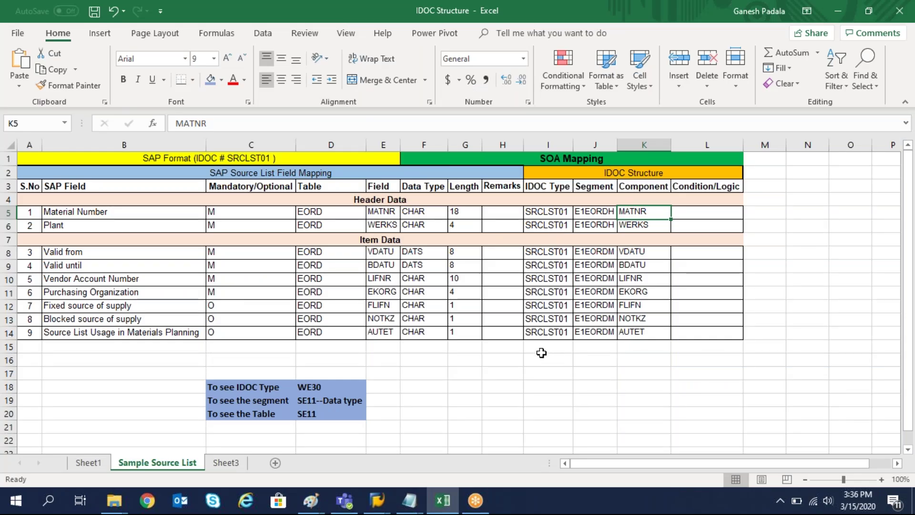
Copy the IDOC Type note from C18:D18 into I15, undoing the attempted I15:K16 merge.
drag(539, 349, 648, 353)
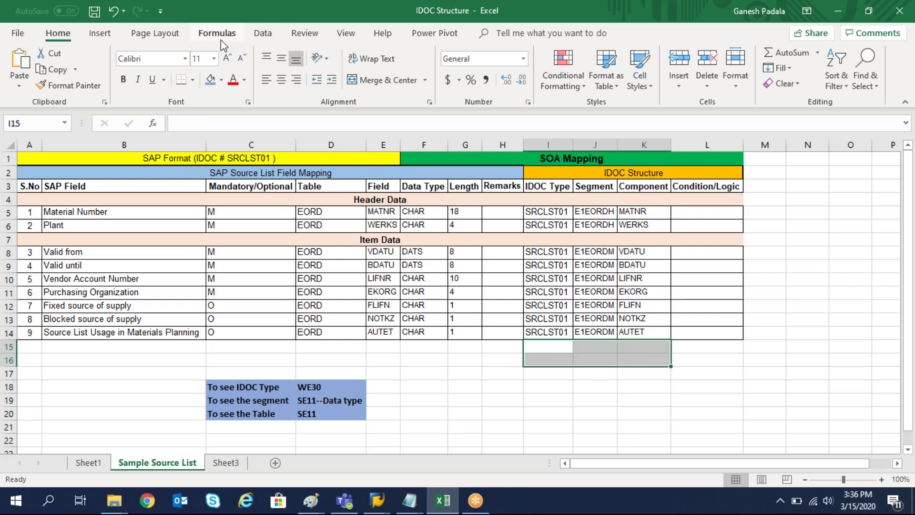
click(384, 84)
drag(223, 384, 324, 387)
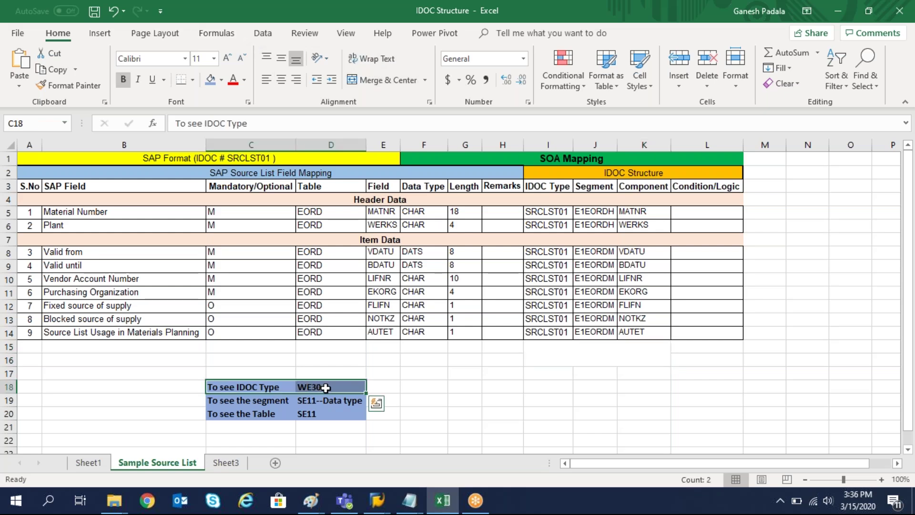
key(ctrl+c)
click(537, 357)
key(ctrl+v)
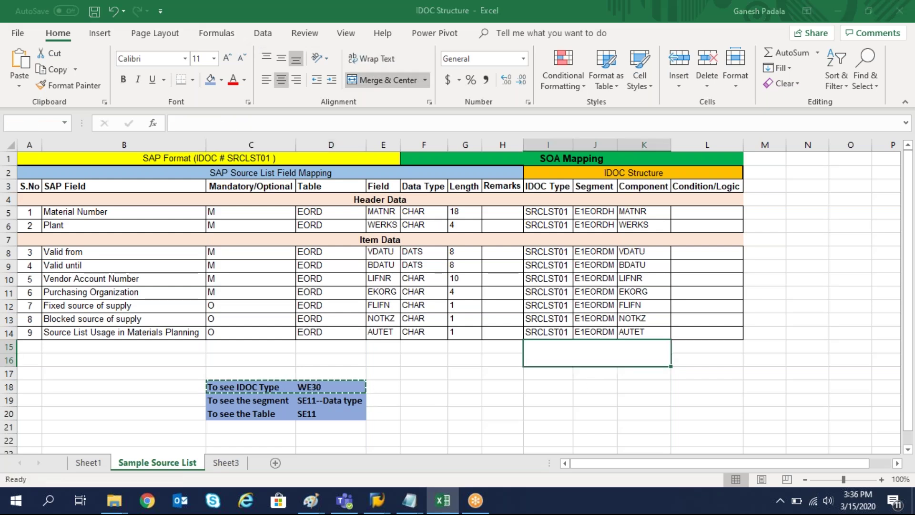
click(451, 300)
key(ctrl+z)
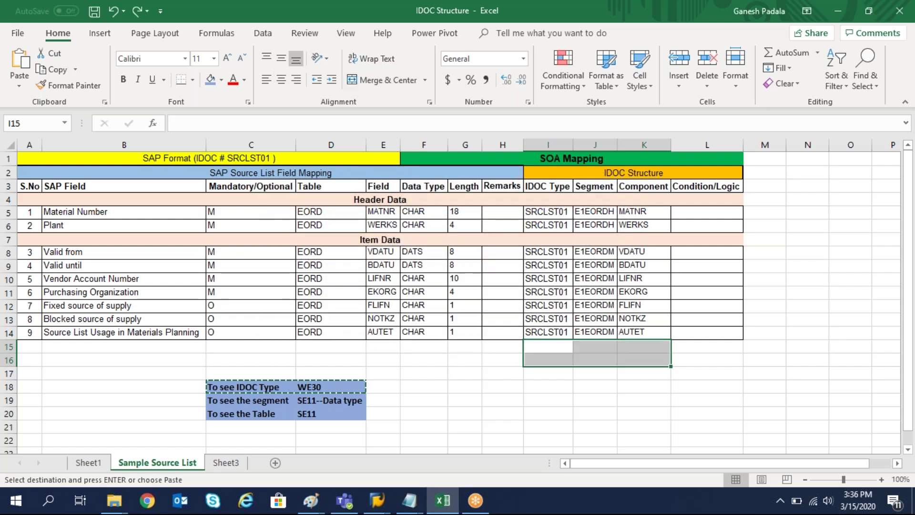
click(546, 348)
key(ctrl+v)
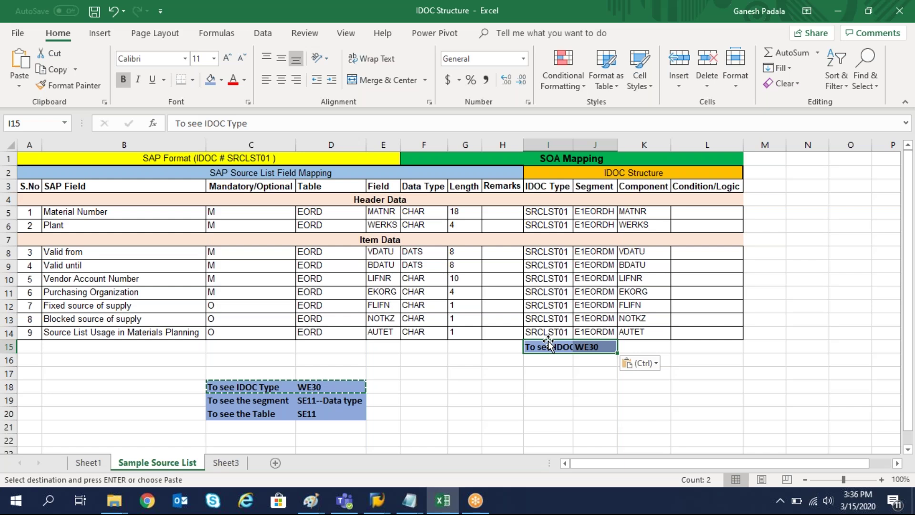
drag(546, 347, 575, 347)
click(548, 386)
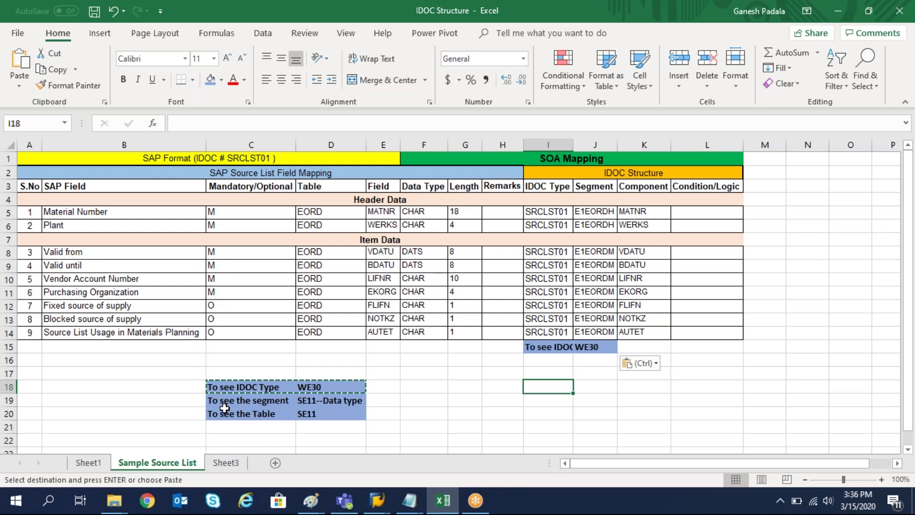
Copy the segment note from C19:D19 into J16 and autofit columns I and J.
drag(223, 405, 352, 401)
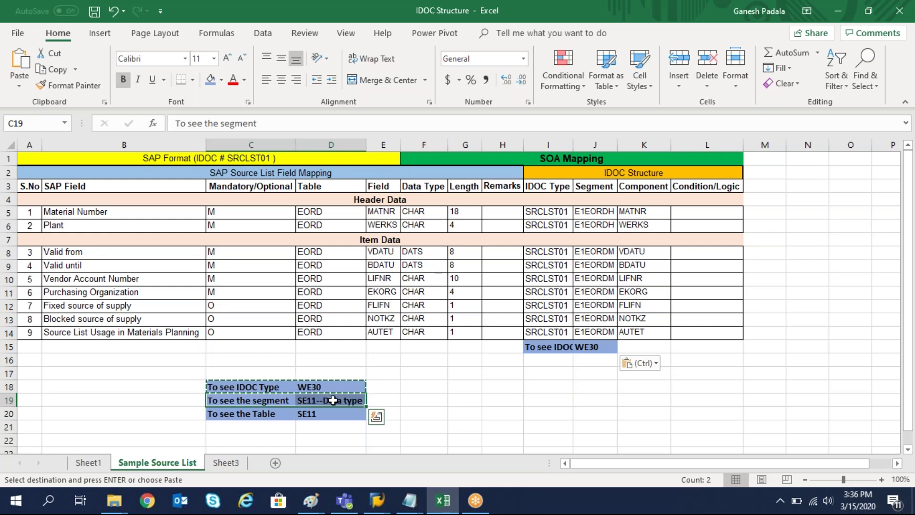
key(ctrl+c)
click(587, 362)
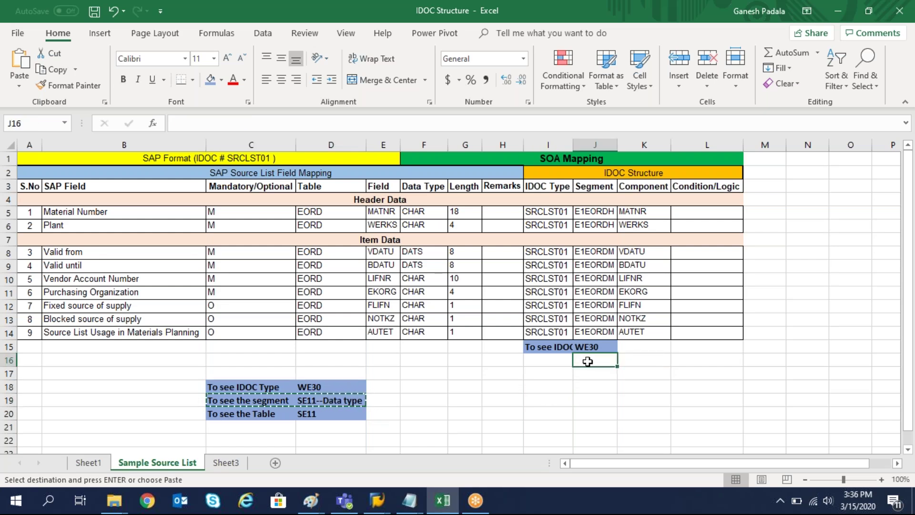
key(ctrl+v)
click(611, 413)
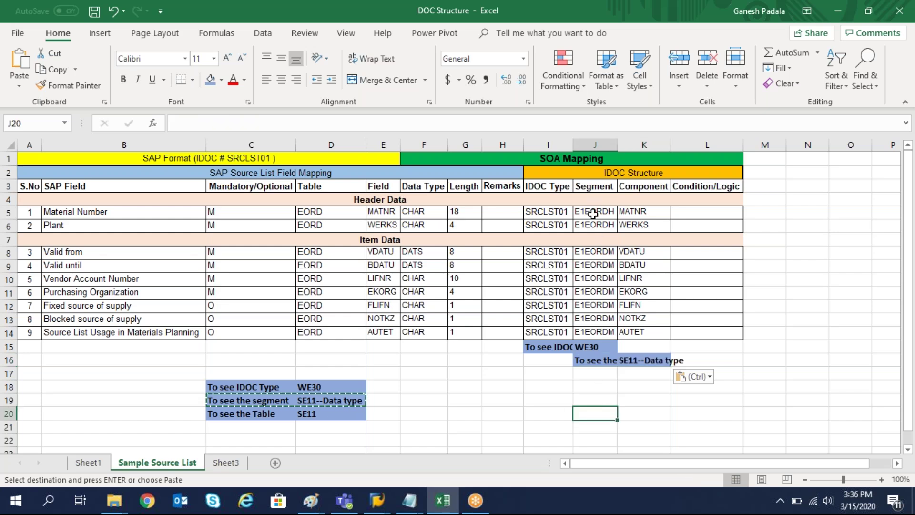
double_click(574, 145)
double_click(645, 145)
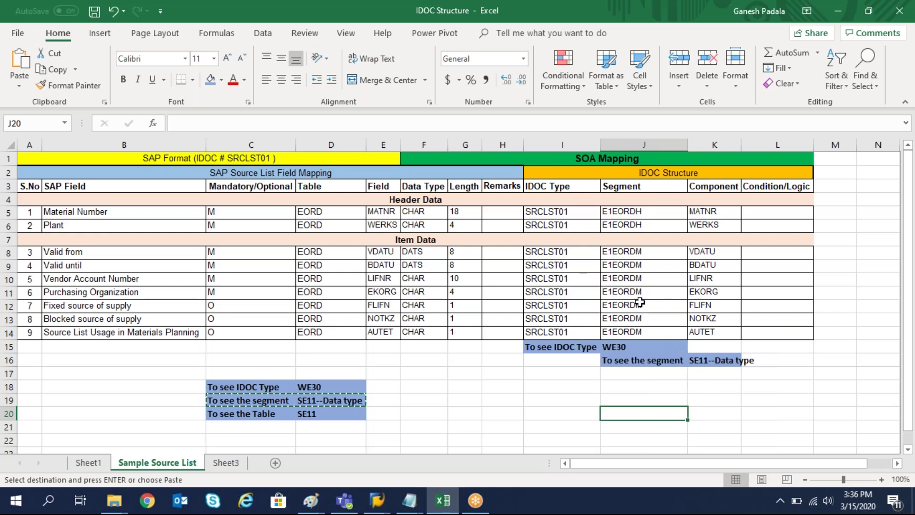
Paste the table note into D15, merge and center D15:G15, and append ' - SE11'.
drag(233, 418, 329, 415)
click(325, 349)
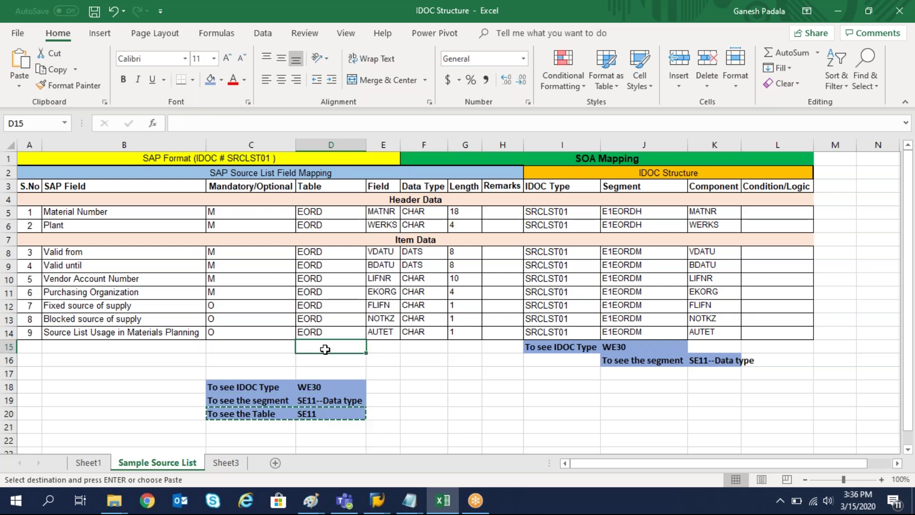
key(ctrl+v)
drag(328, 346, 466, 348)
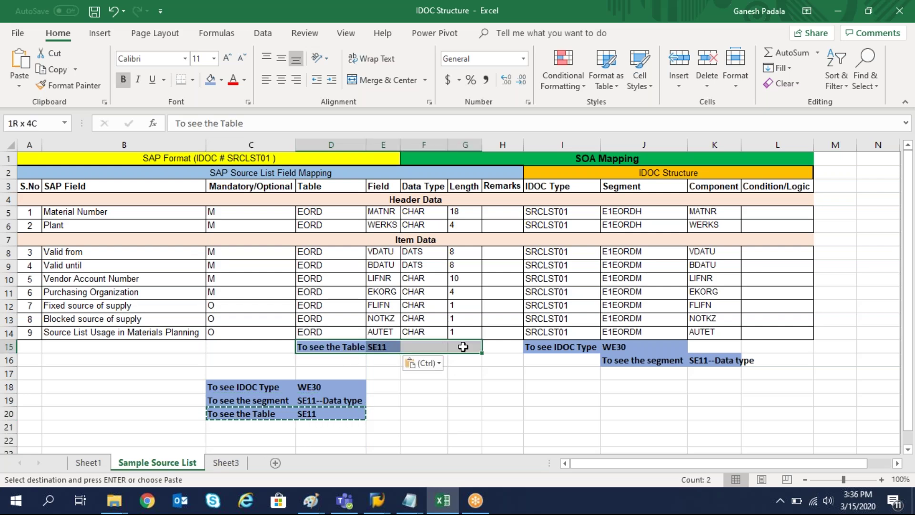
click(383, 79)
click(431, 300)
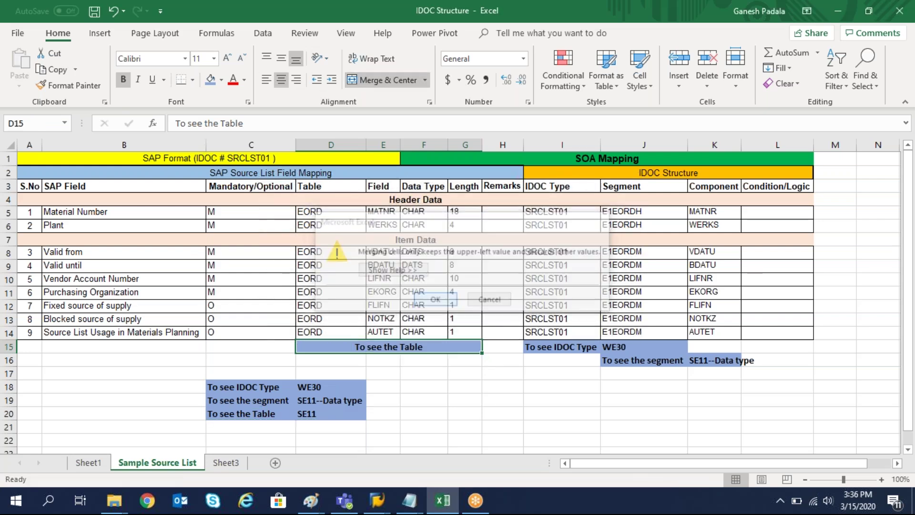
click(406, 404)
click(429, 352)
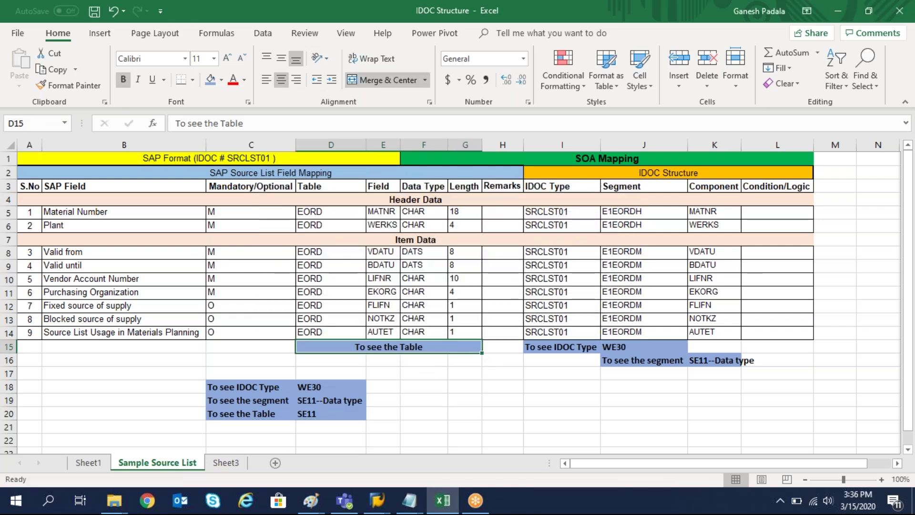
double_click(429, 347)
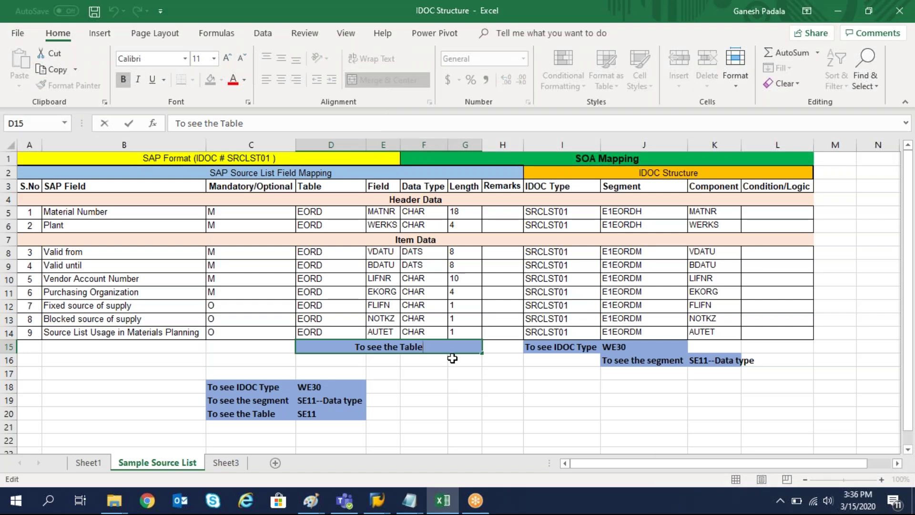
text(- SE11)
key(Return)
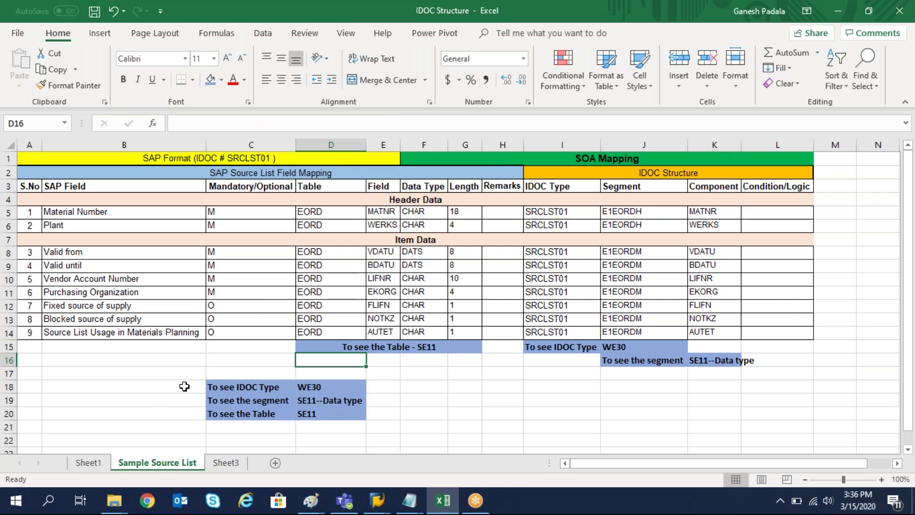
Delete the original note rows 18 to 20.
drag(8, 386, 45, 414)
key(ctrl+minus)
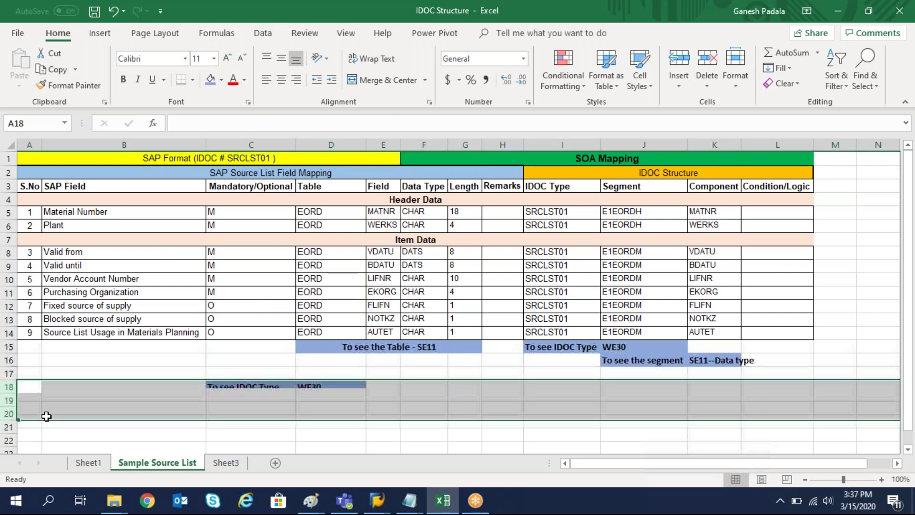
click(355, 413)
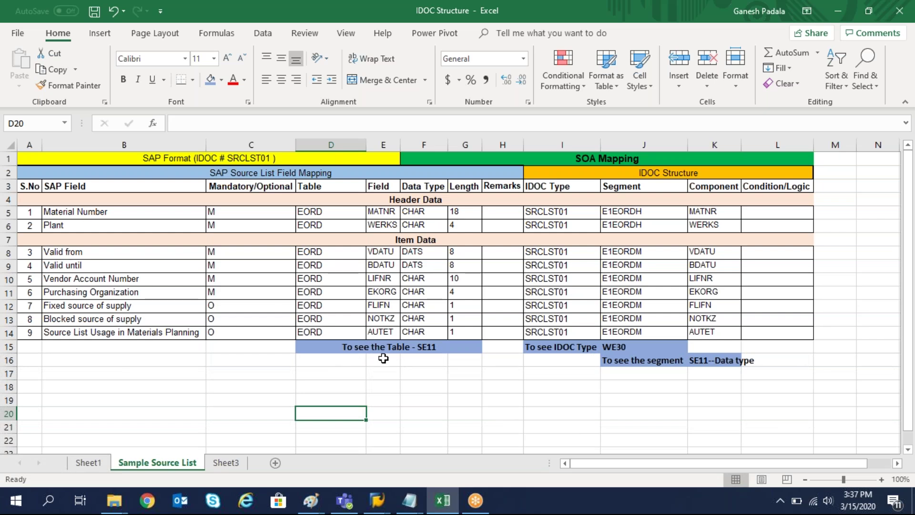
Copy the 'To see the Table - SE11' note from D15 into B15.
click(355, 348)
key(ctrl+c)
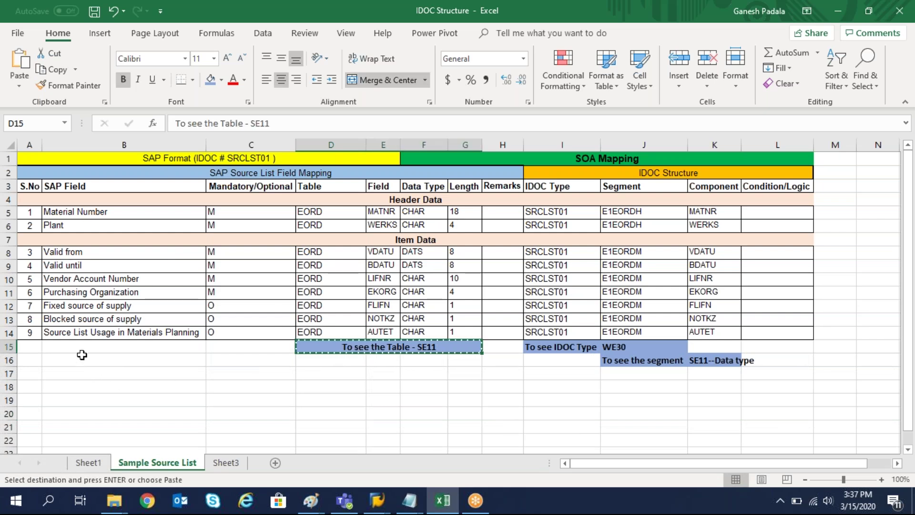
click(82, 351)
key(Return)
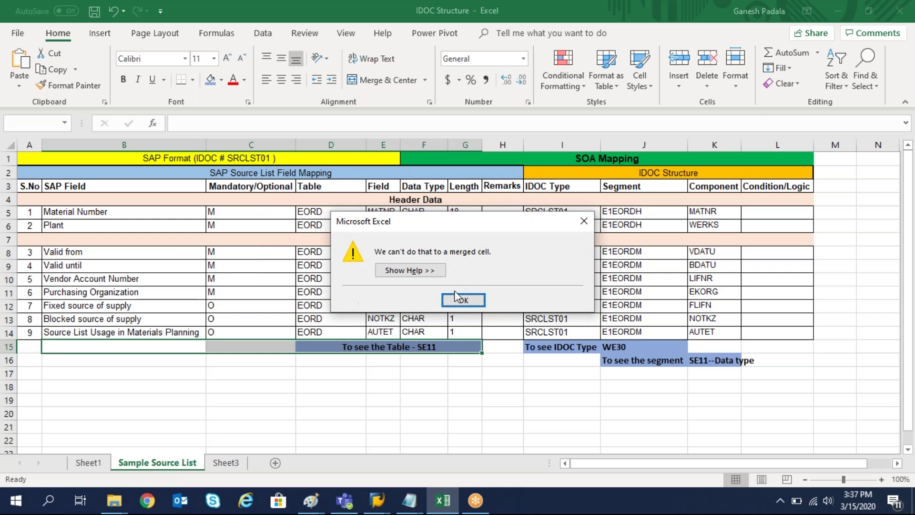
click(462, 299)
click(424, 360)
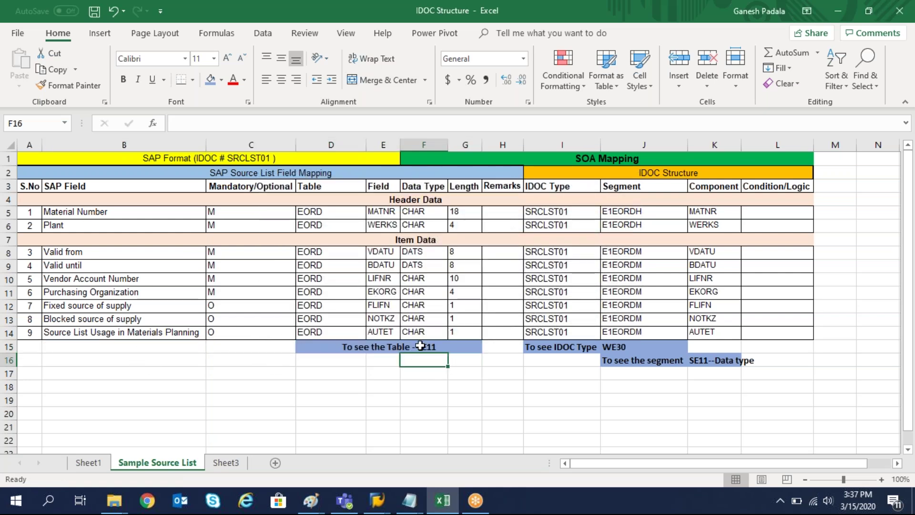
double_click(422, 347)
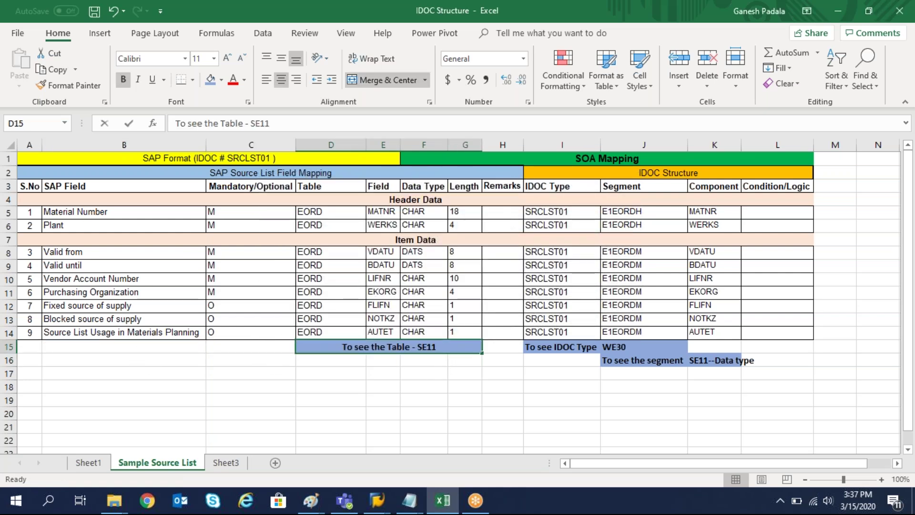
click(106, 352)
key(ctrl+v)
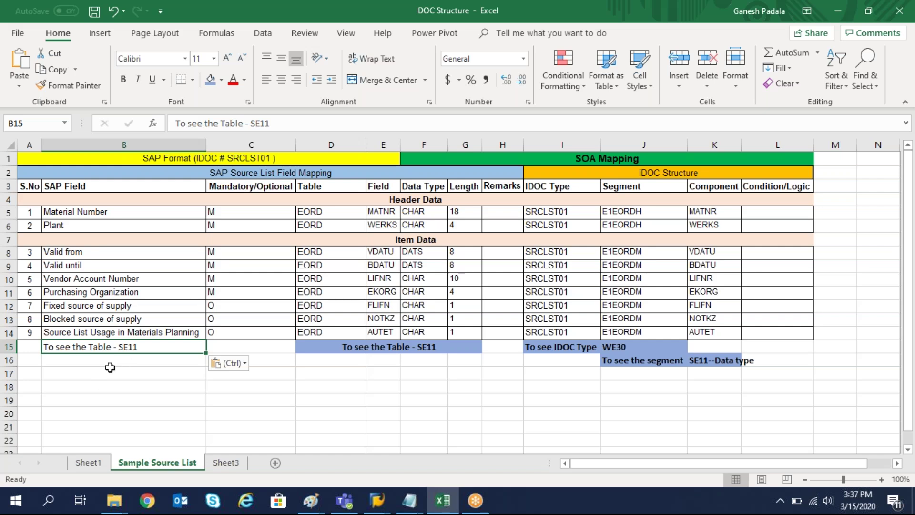
Format B15 with the same blue fill and bold text as the D15 note.
click(348, 345)
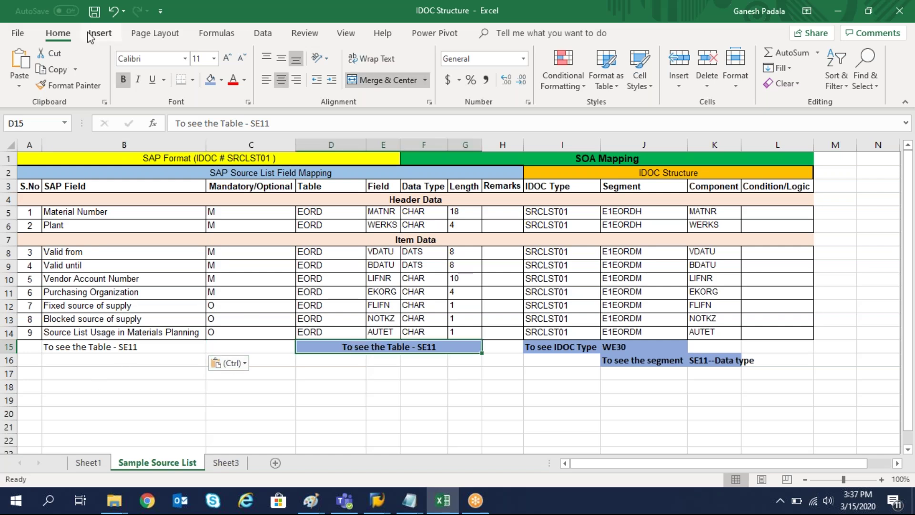
click(79, 91)
click(62, 346)
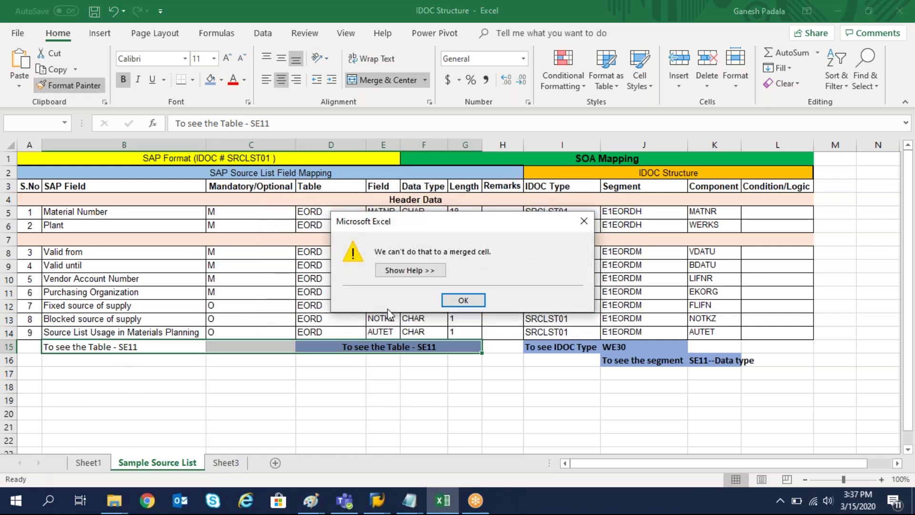
click(463, 300)
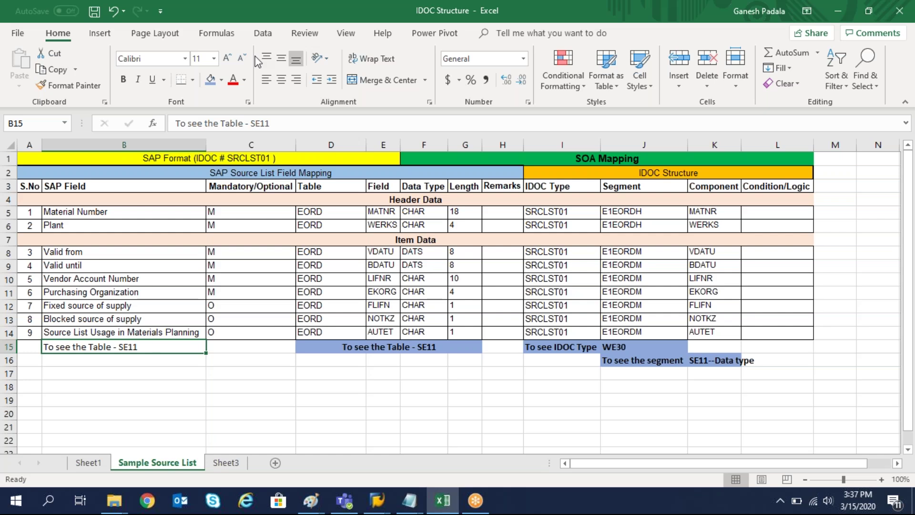
click(210, 80)
click(180, 414)
click(122, 347)
key(ctrl+b)
click(218, 424)
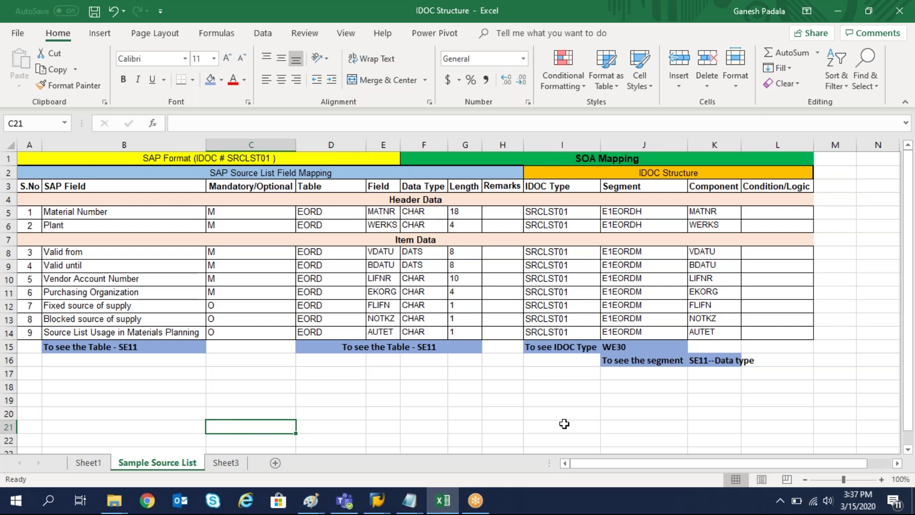
click(552, 293)
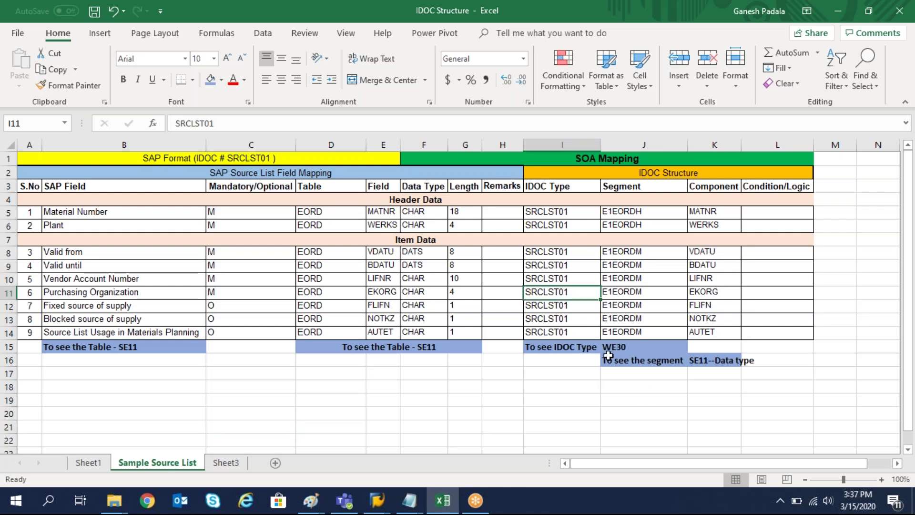
click(636, 310)
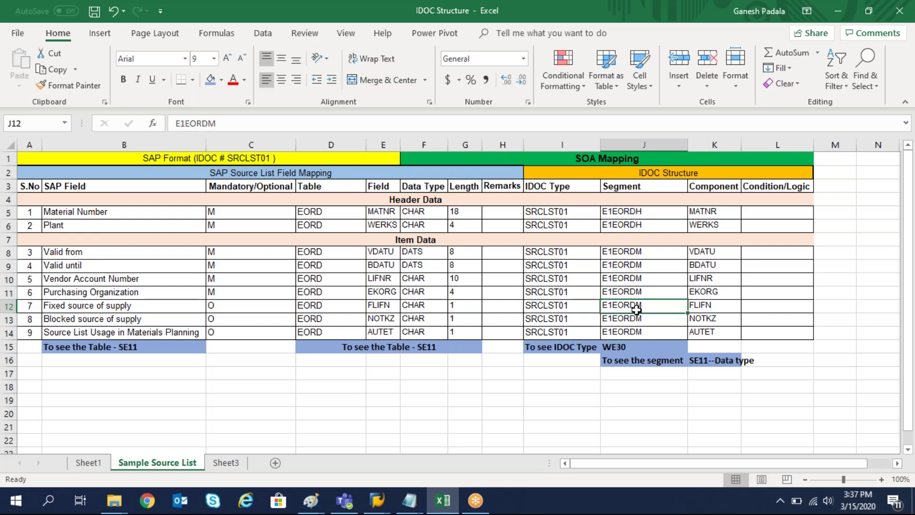
click(644, 363)
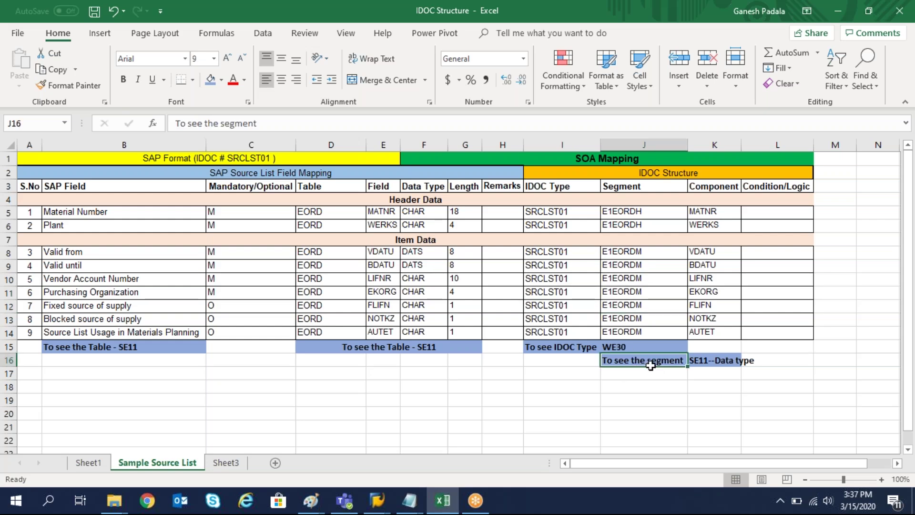
click(714, 290)
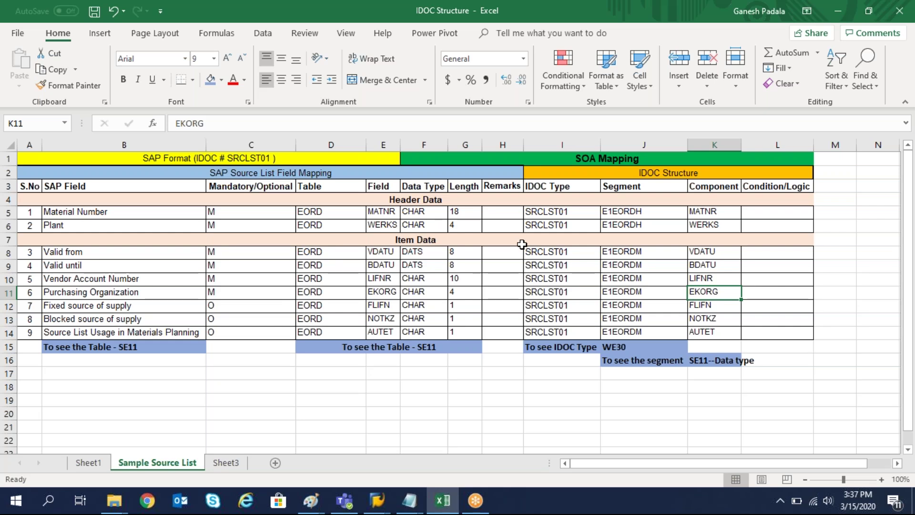
click(318, 212)
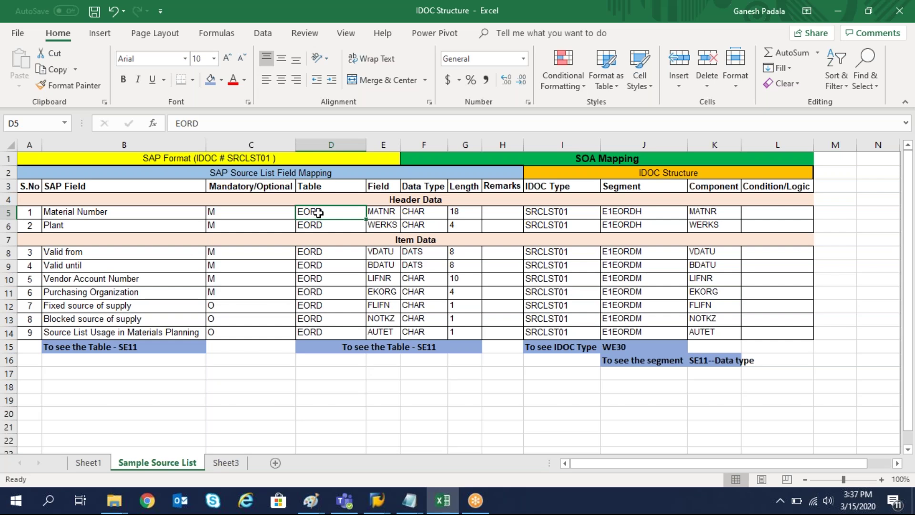
click(314, 296)
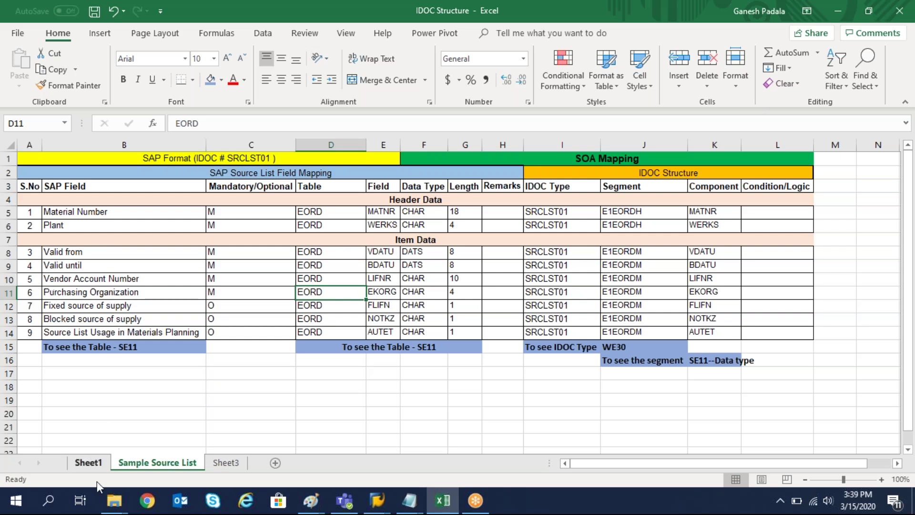
On Sheet1, hide rows 7–10 and the Source List row 3.
click(87, 465)
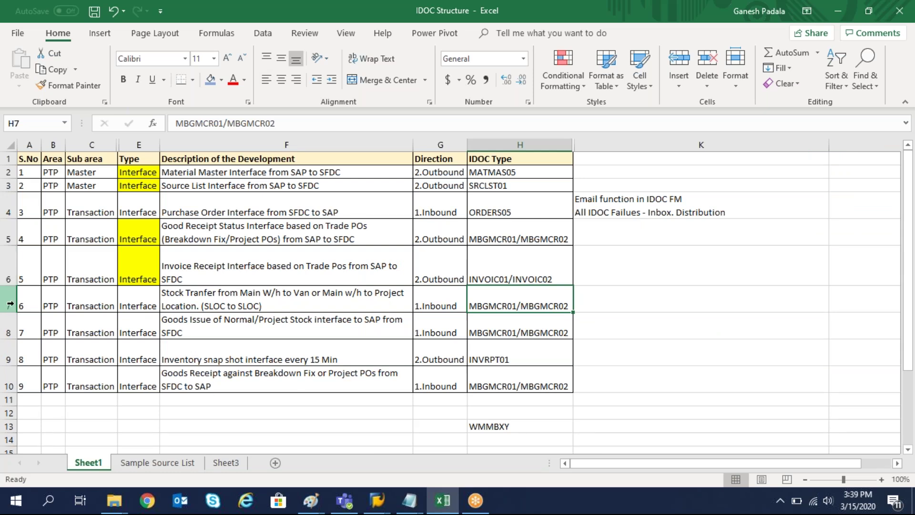
drag(9, 298, 9, 323)
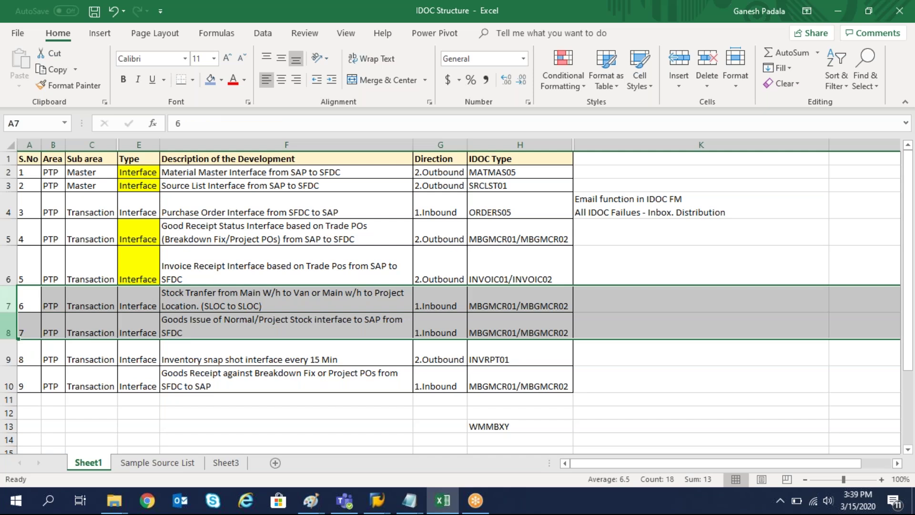
right_click(30, 302)
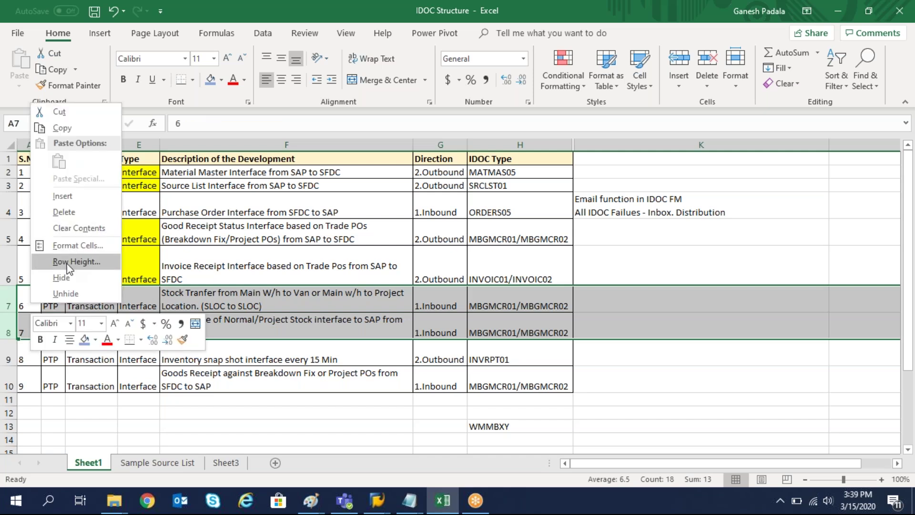
click(62, 282)
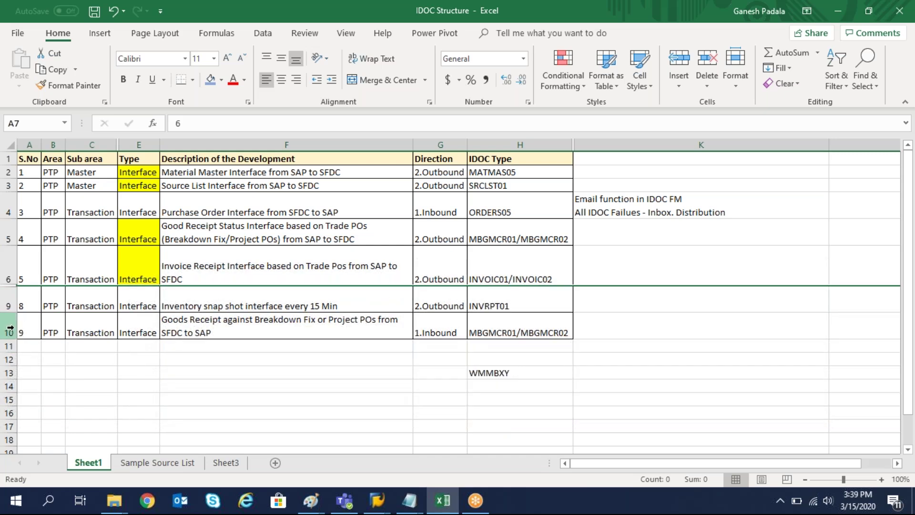
drag(15, 306, 18, 334)
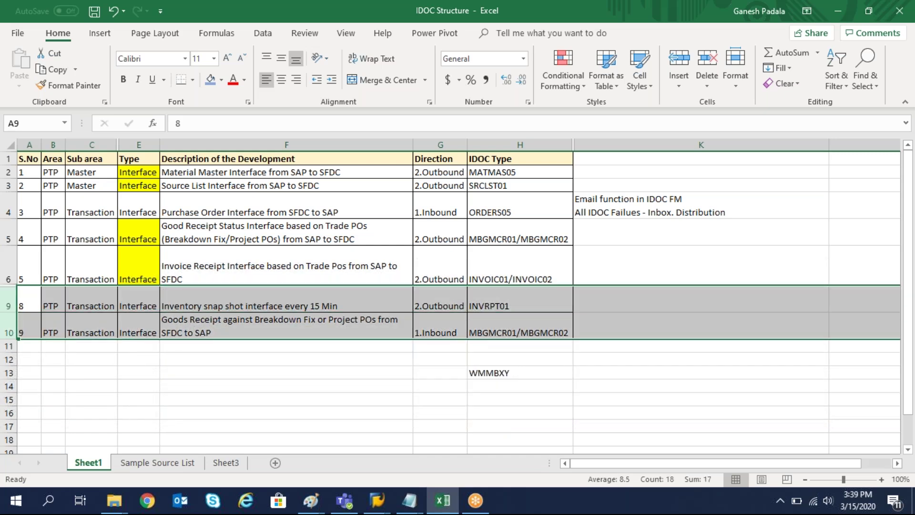
right_click(77, 313)
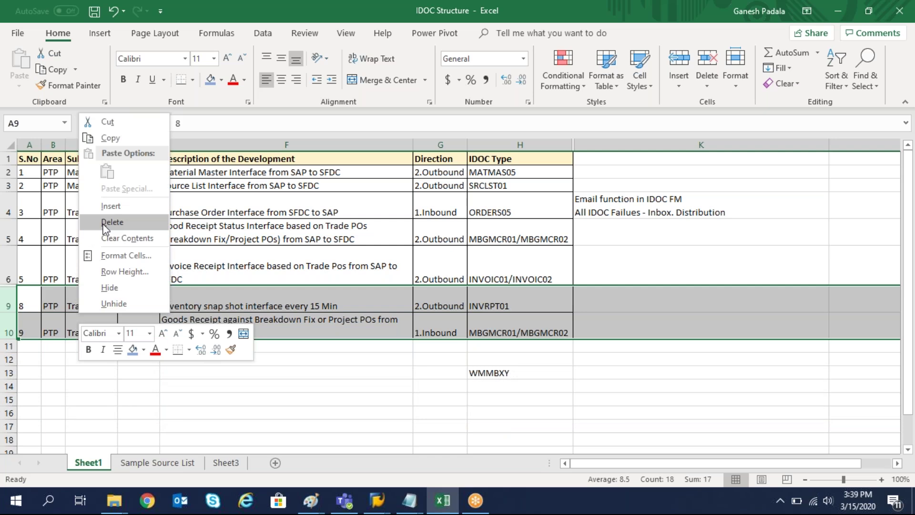
click(110, 288)
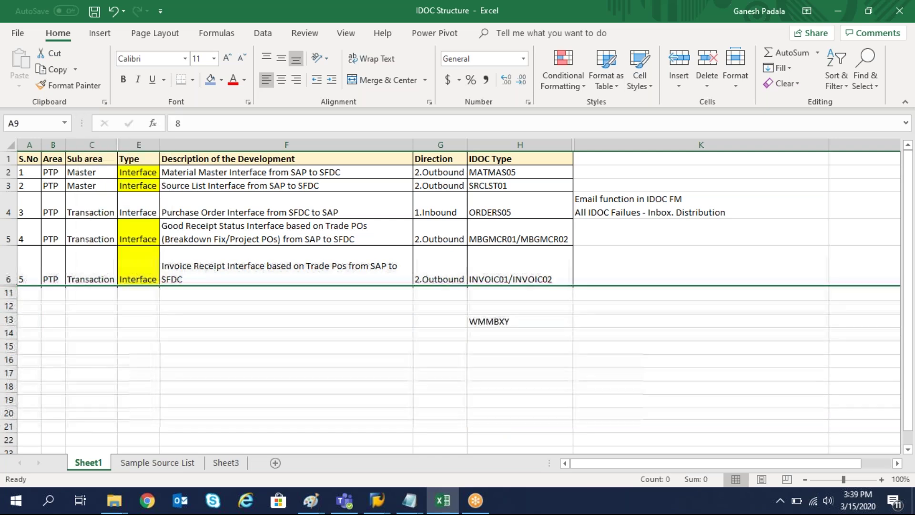
click(9, 186)
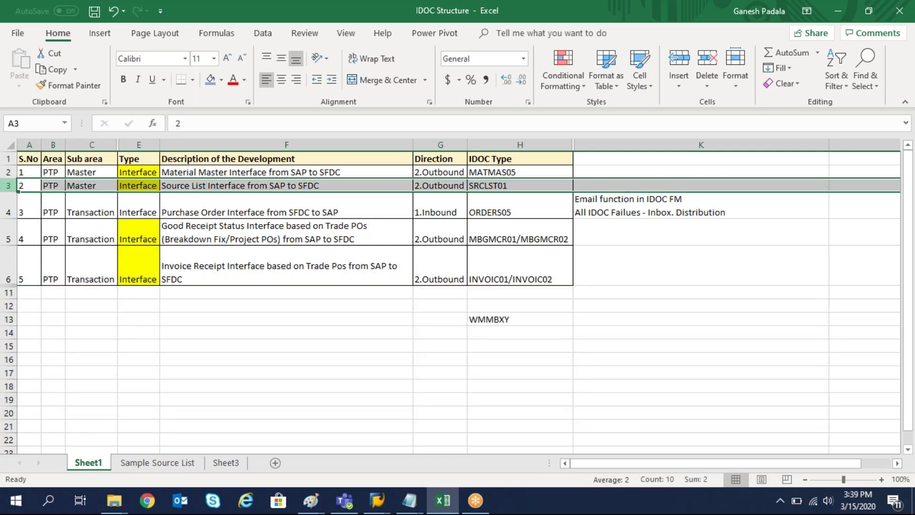
right_click(9, 186)
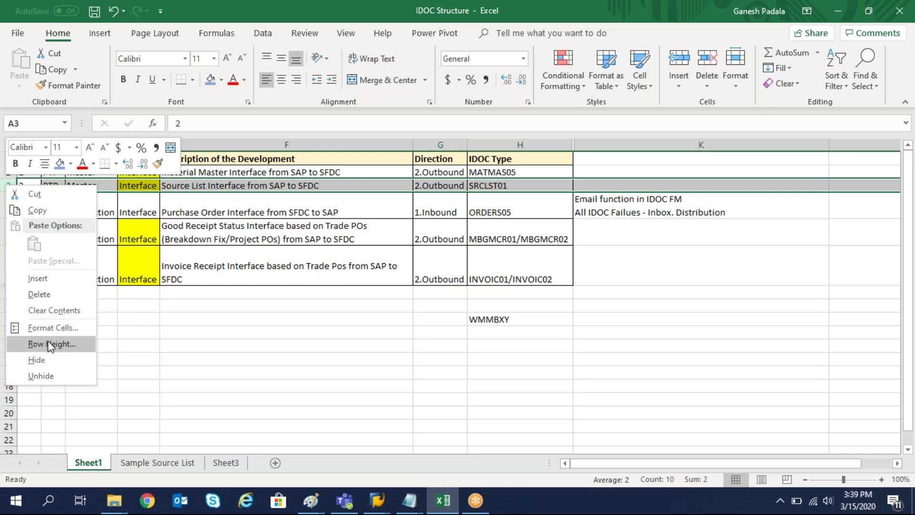
click(42, 361)
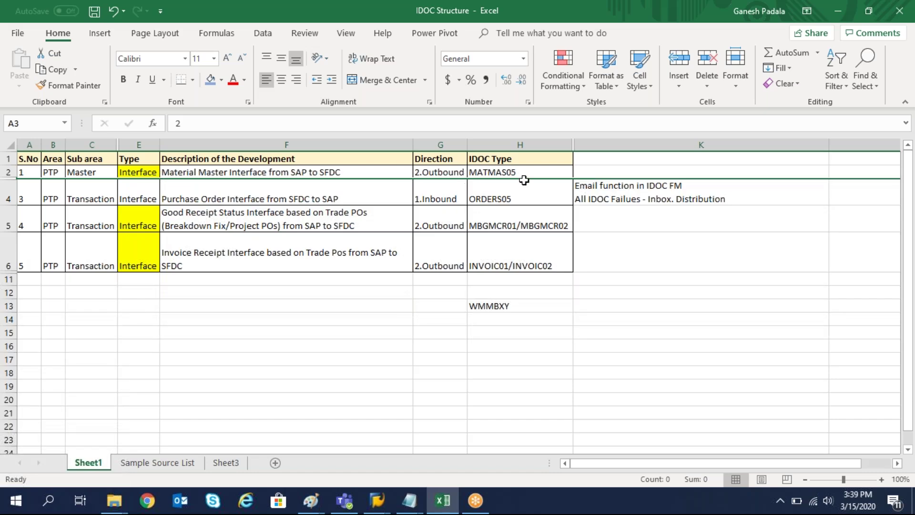
Review the remaining IDoc types (MATMAS05, ORDERS05, MBGMCR) and select H4:H6.
click(528, 171)
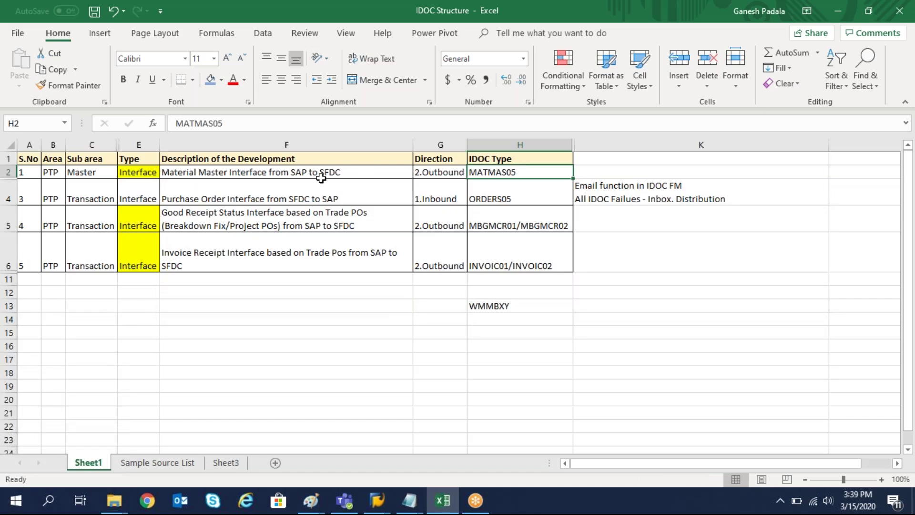
click(253, 193)
click(500, 199)
click(525, 222)
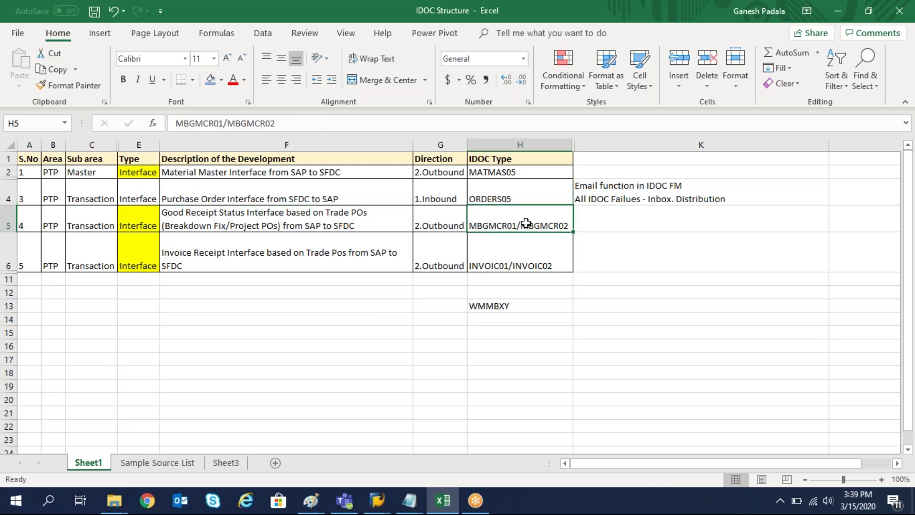
click(493, 250)
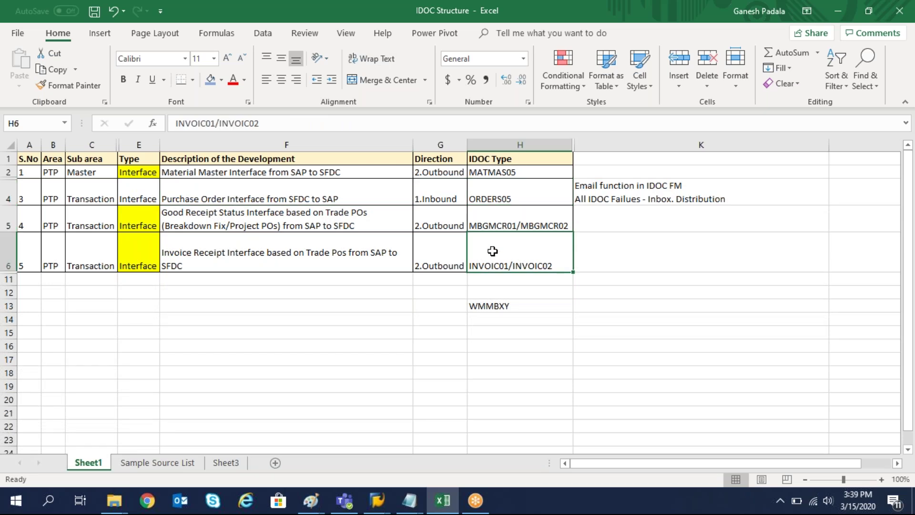
drag(505, 198, 511, 245)
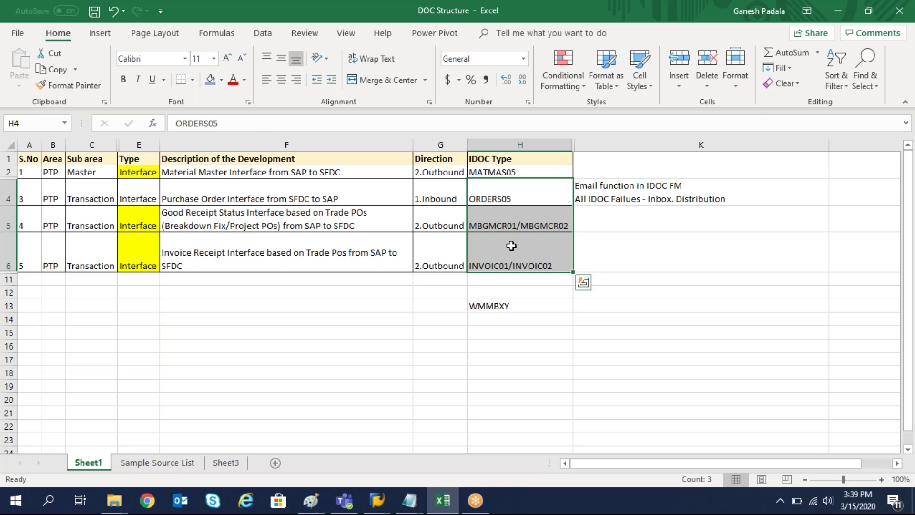